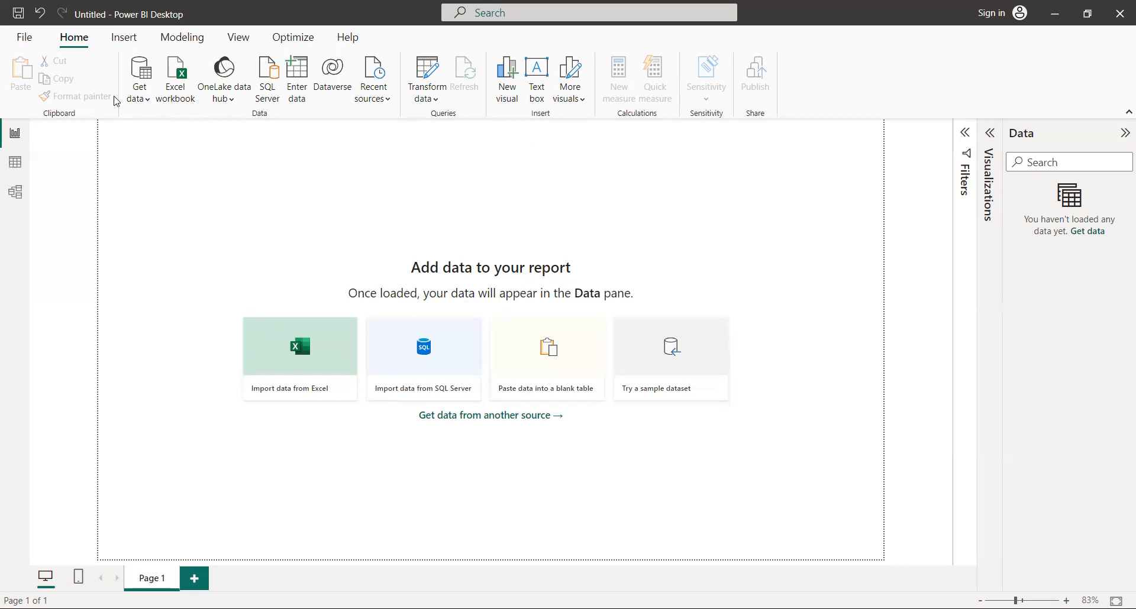
Step: Open the Excel workbook Budget and Sales Data from the Downloads folder as a data source
left_click(150, 105)
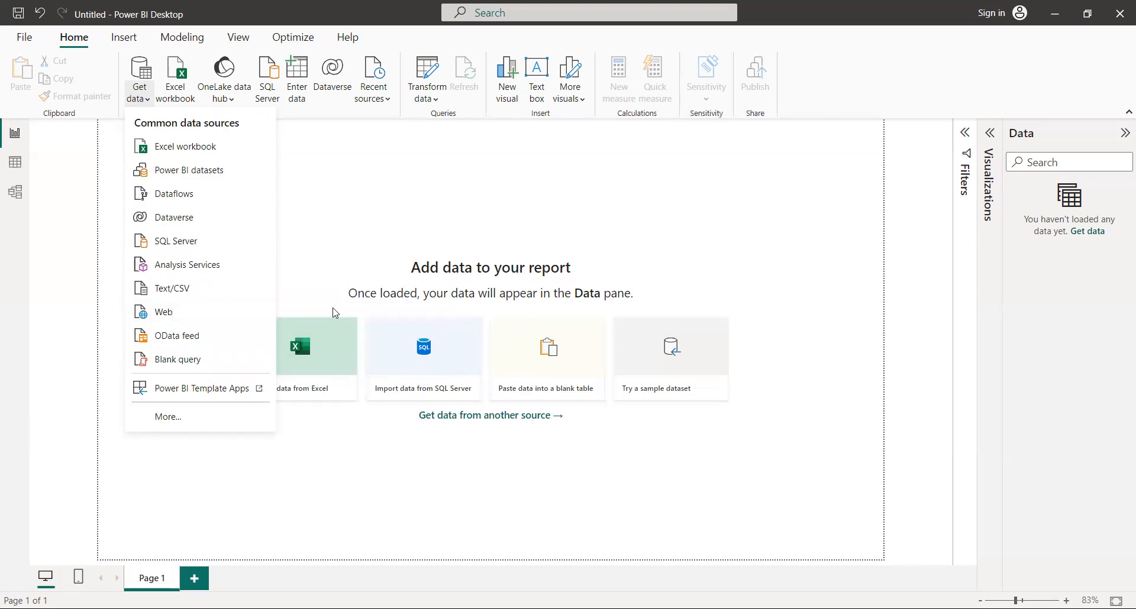
left_click(185, 152)
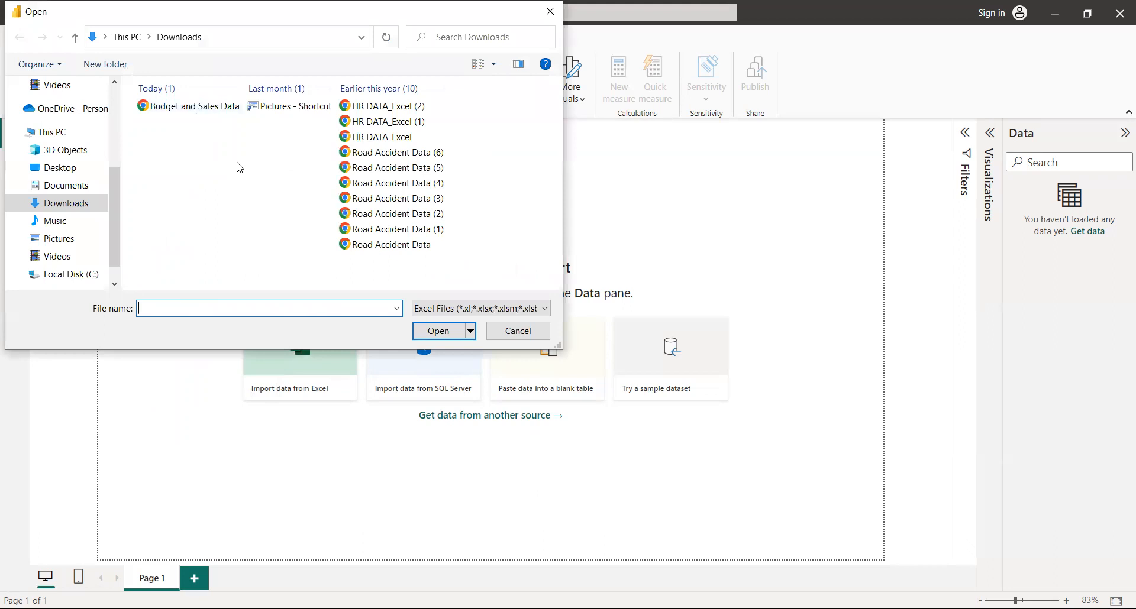
left_click(189, 108)
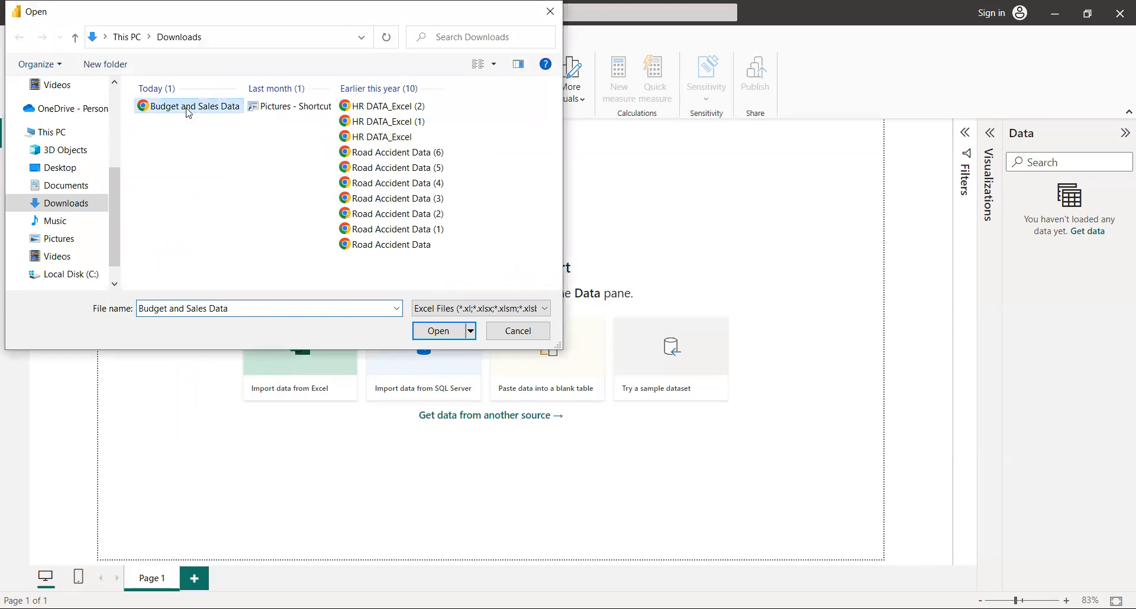
left_click(438, 332)
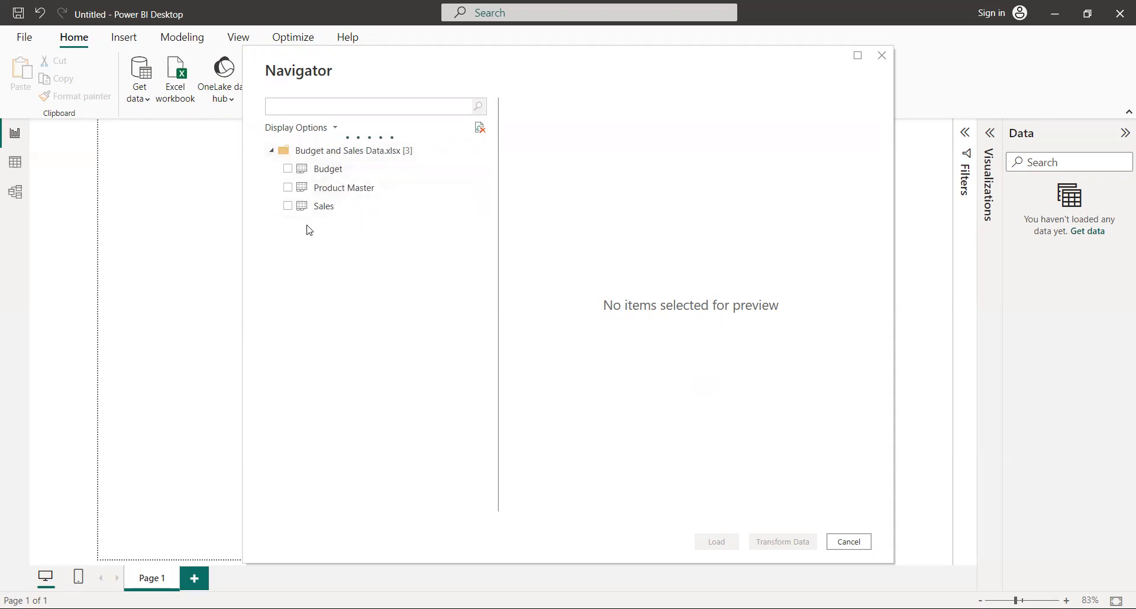
Step: Select the Budget, Product Master and Sales sheets of the workbook and load them into the report
left_click(287, 169)
left_click(286, 195)
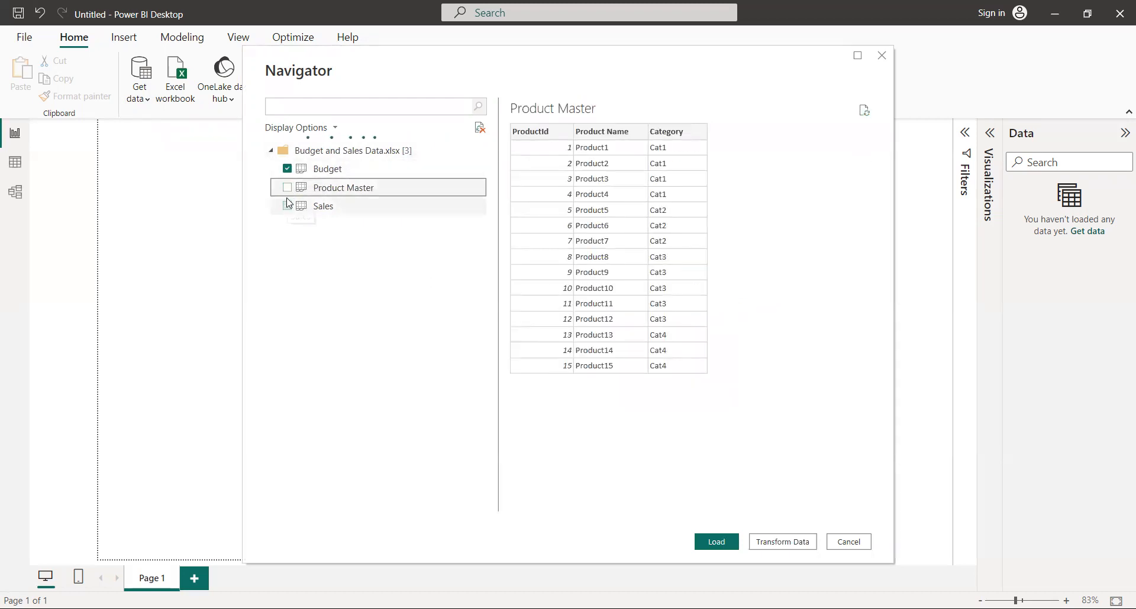
left_click(288, 188)
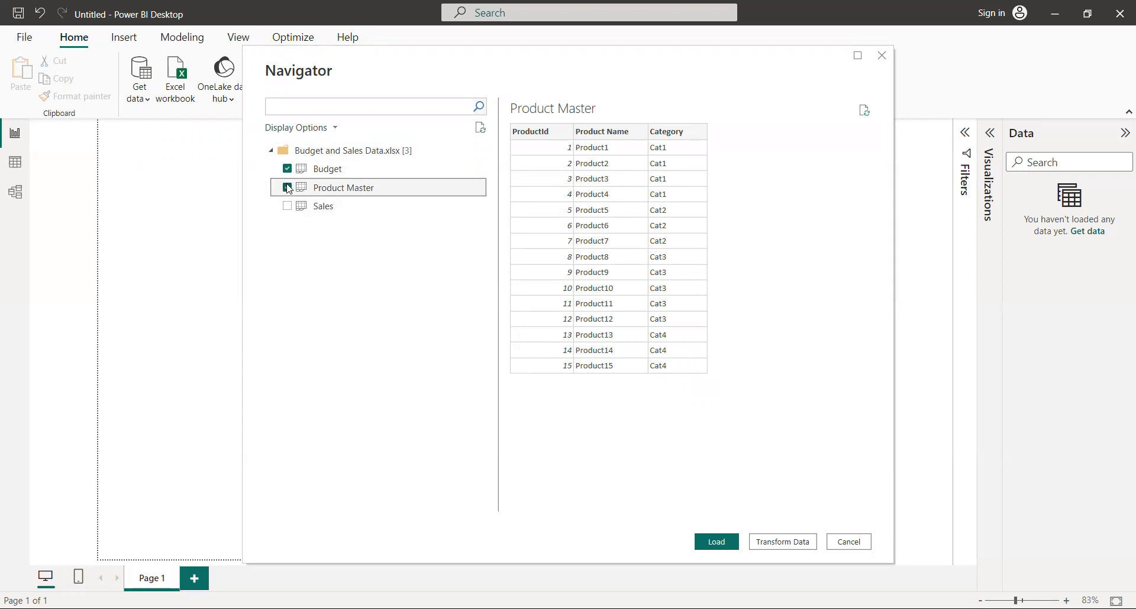
left_click(285, 213)
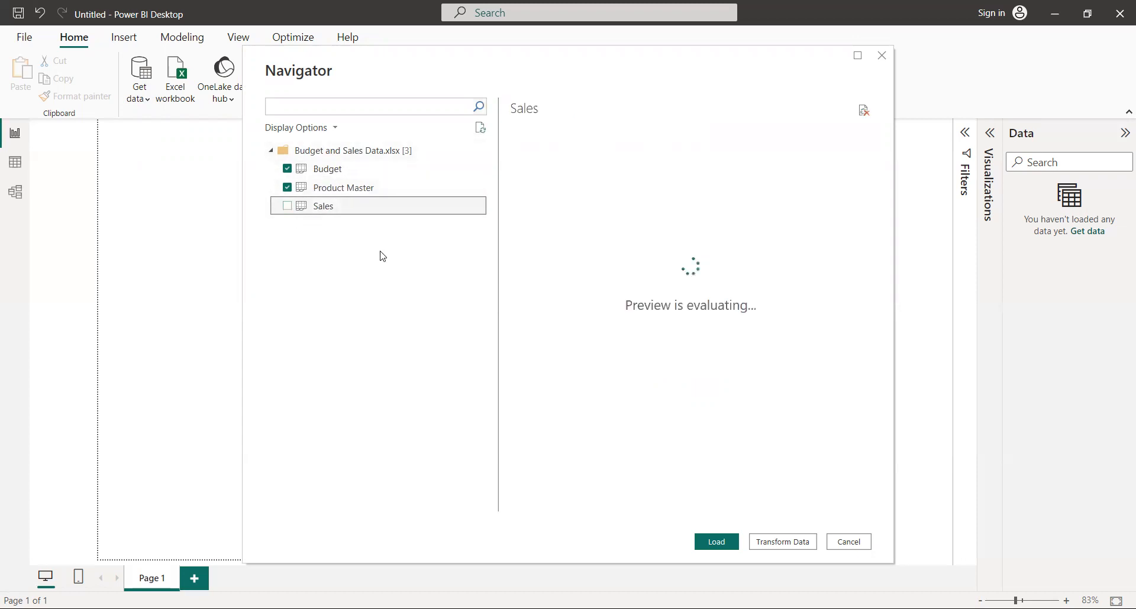
left_click(288, 207)
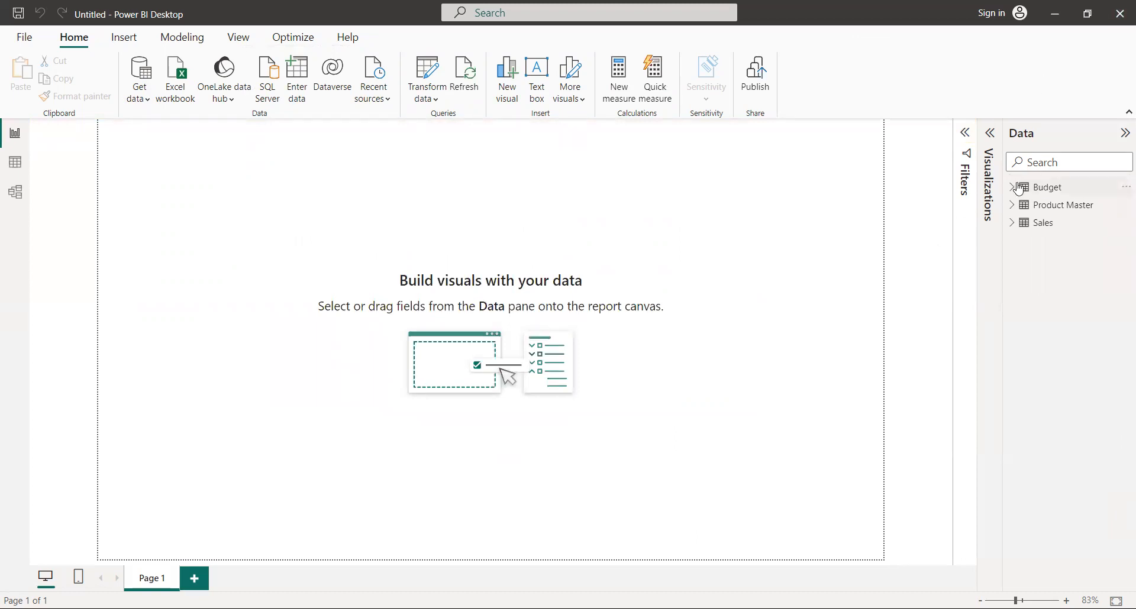
Step: Examine the fields of the Budget, Product Master and Sales tables, the Budget rows and the model diagram, ending back at the report
left_click(1018, 188)
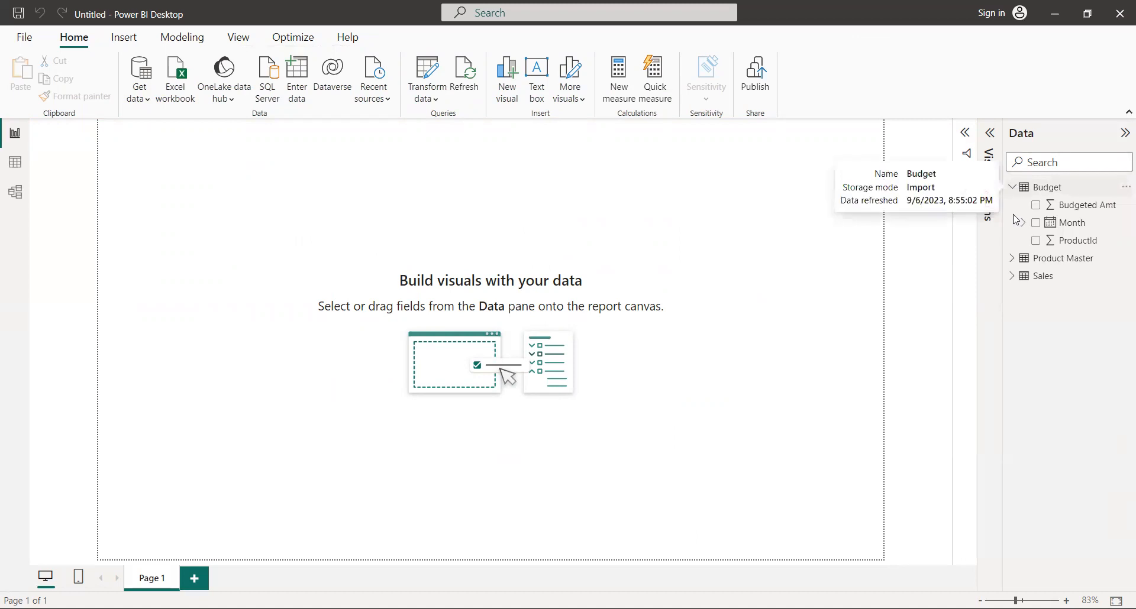
left_click(1013, 260)
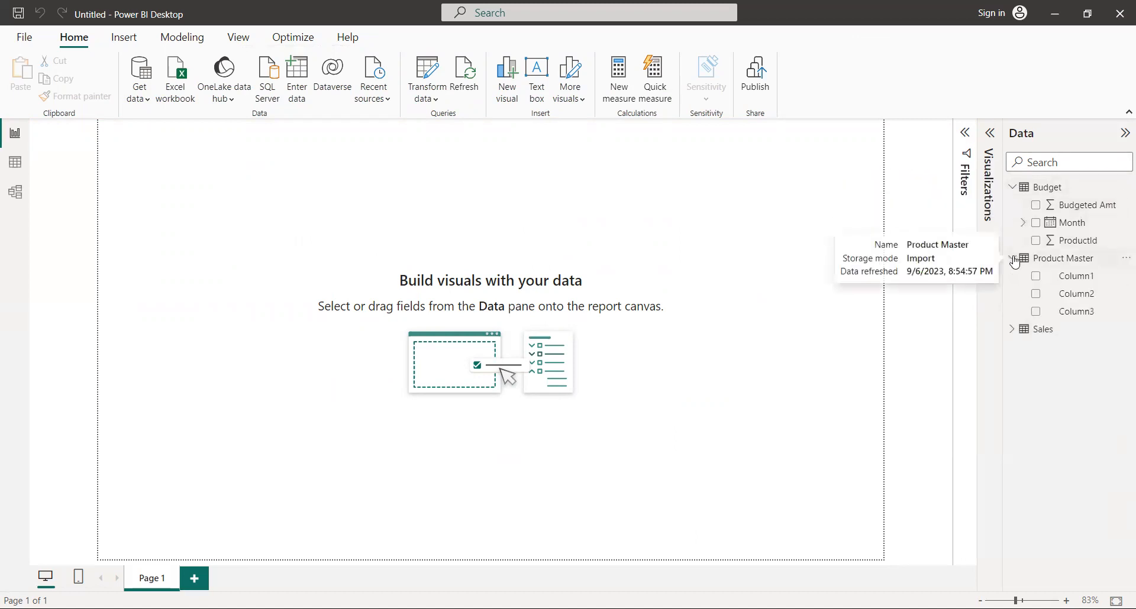
left_click(1014, 331)
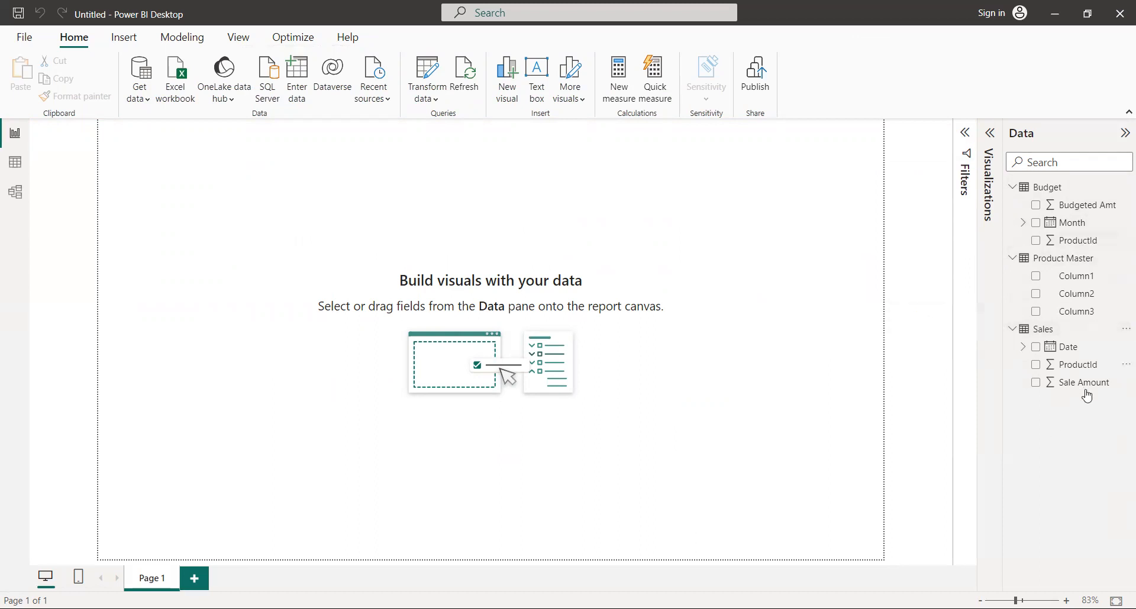
left_click(16, 160)
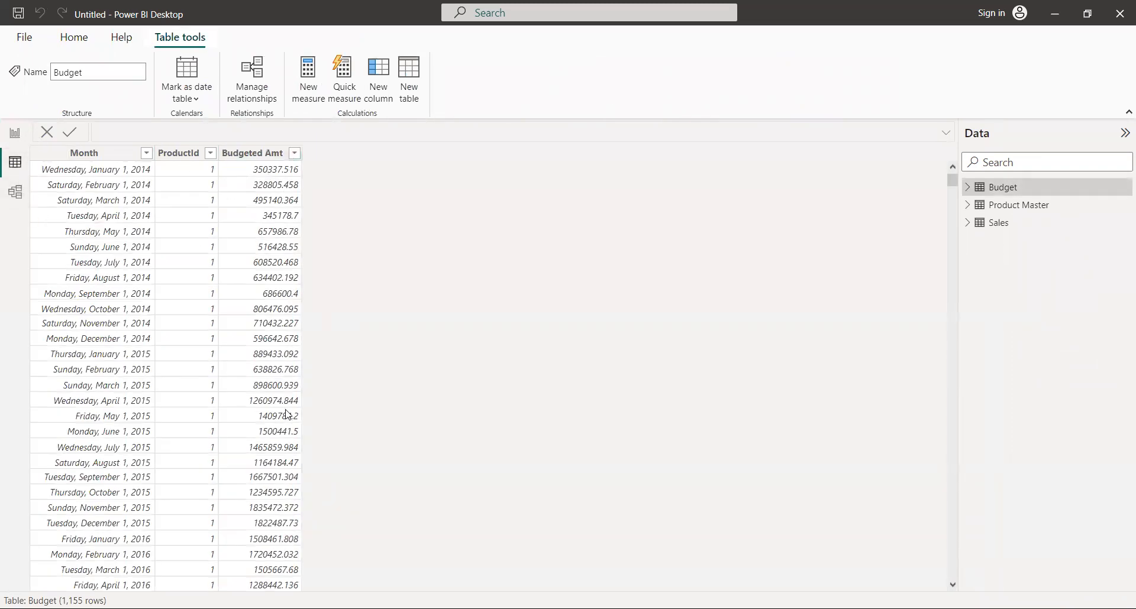
left_click(16, 199)
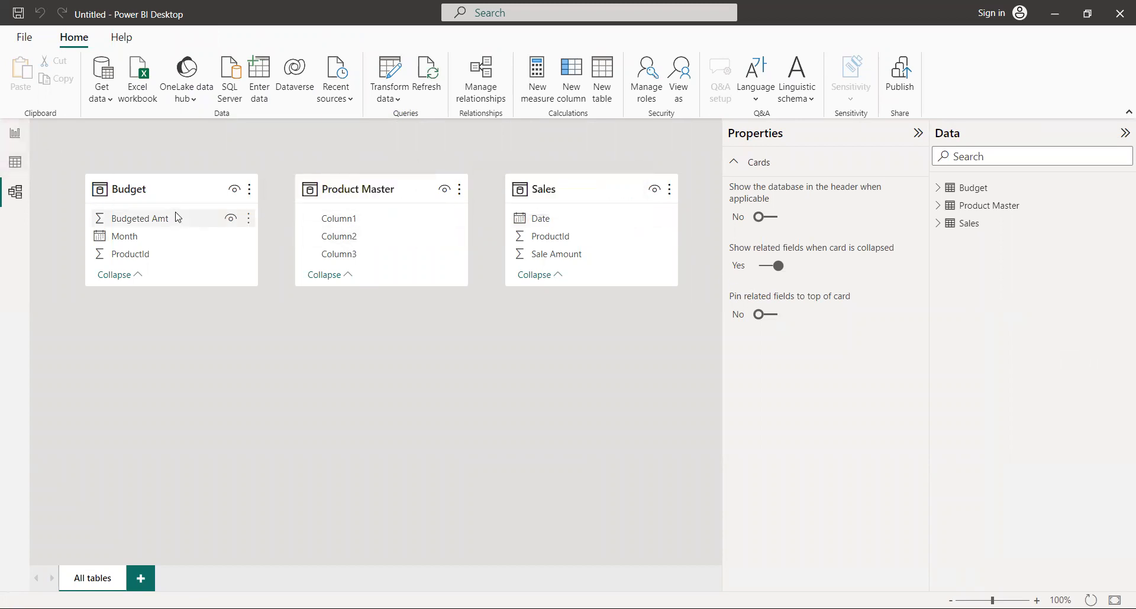
left_click(23, 144)
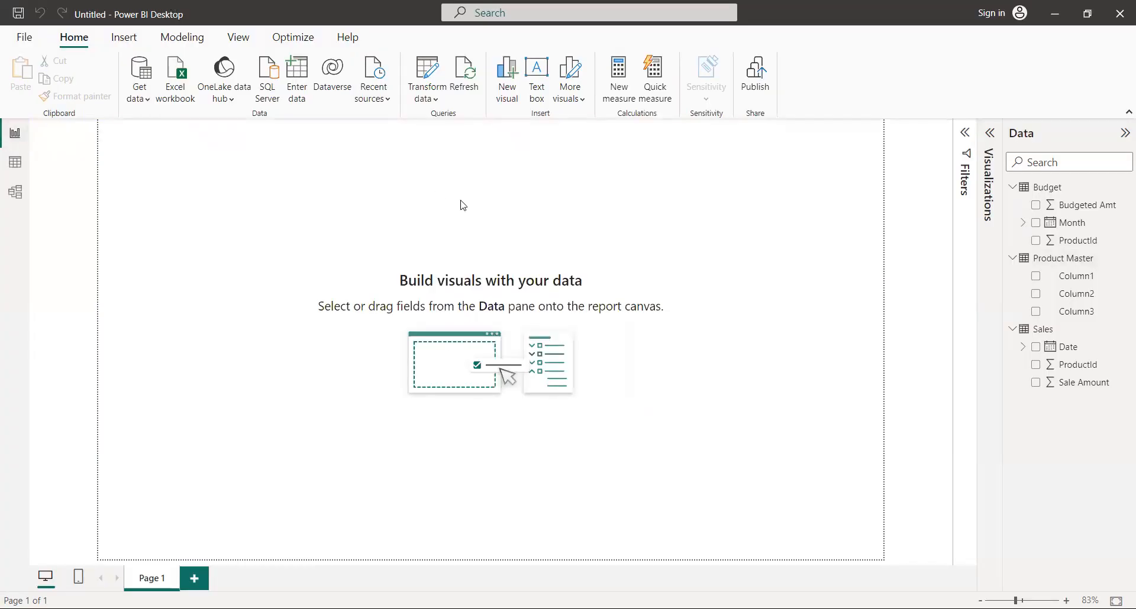
left_click(179, 38)
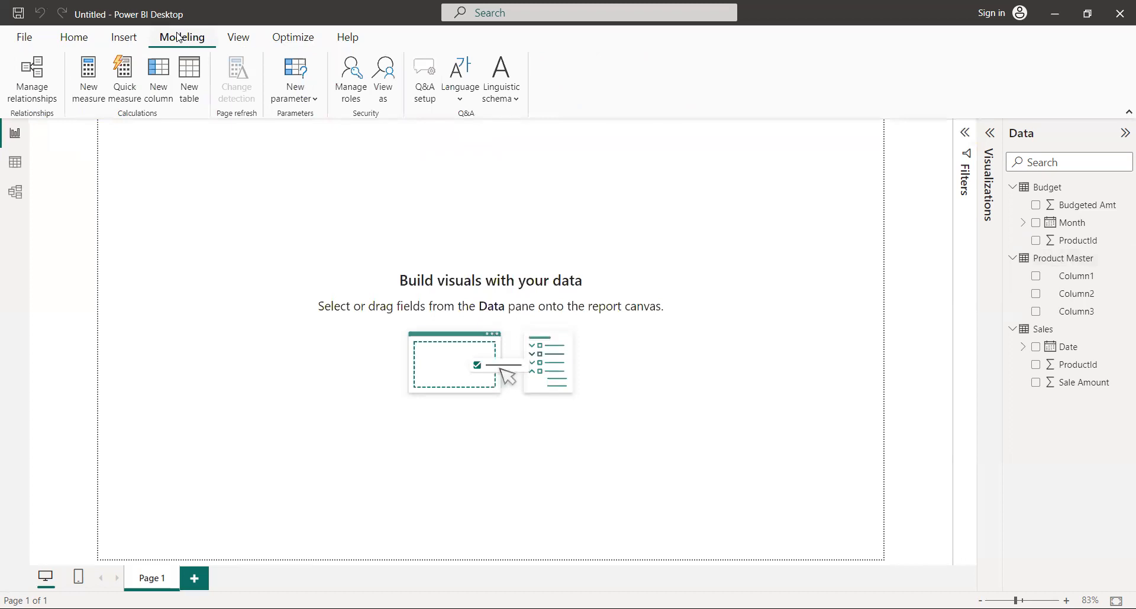
left_click(69, 37)
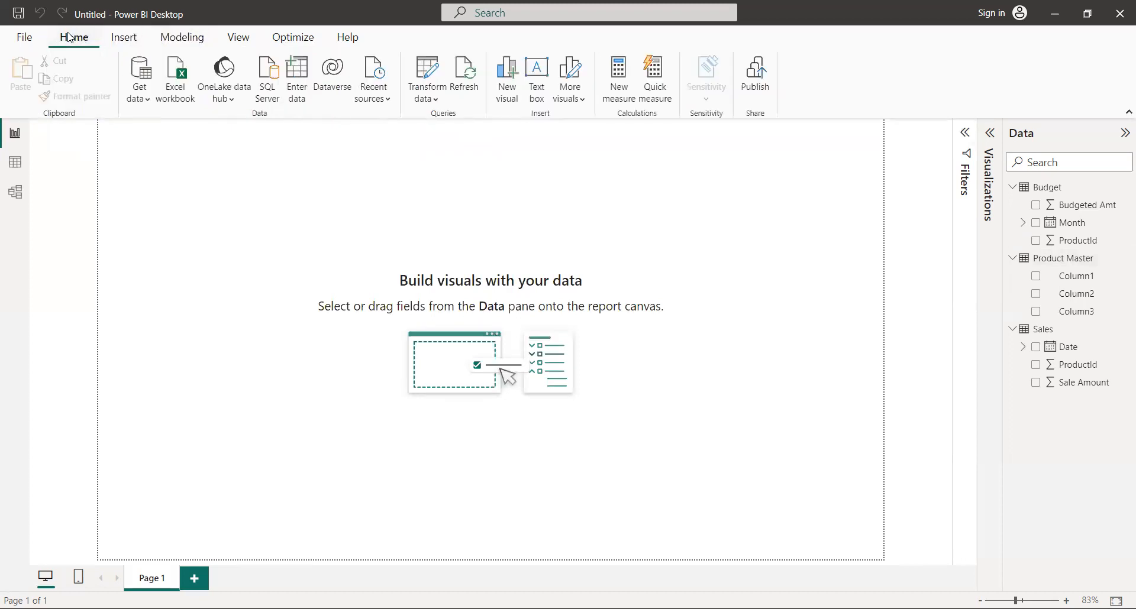
left_click(239, 37)
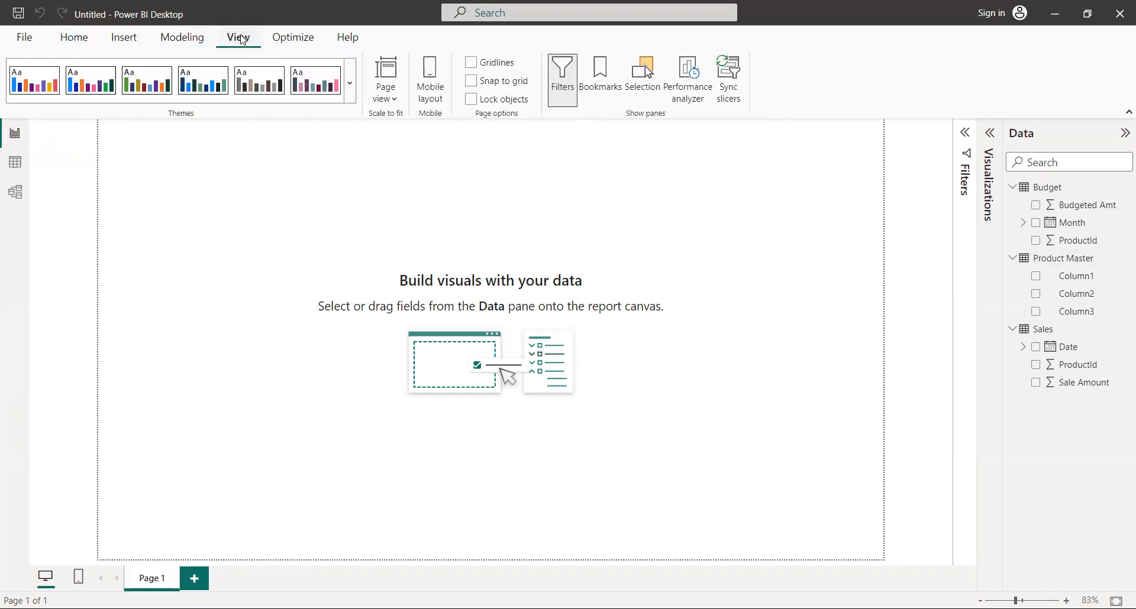
left_click(348, 39)
left_click(293, 37)
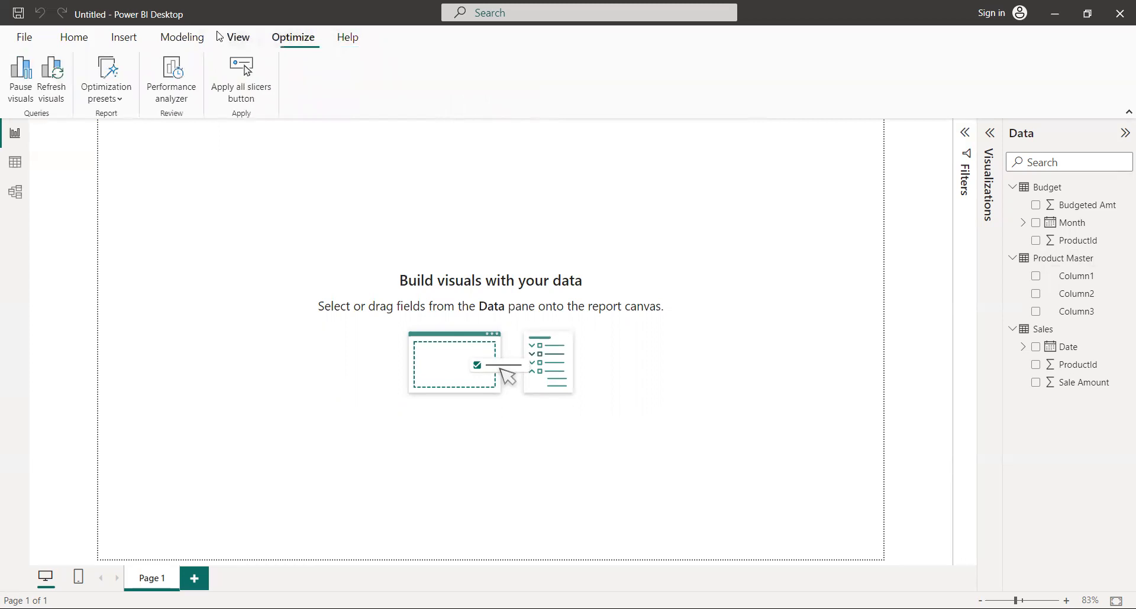
left_click(238, 37)
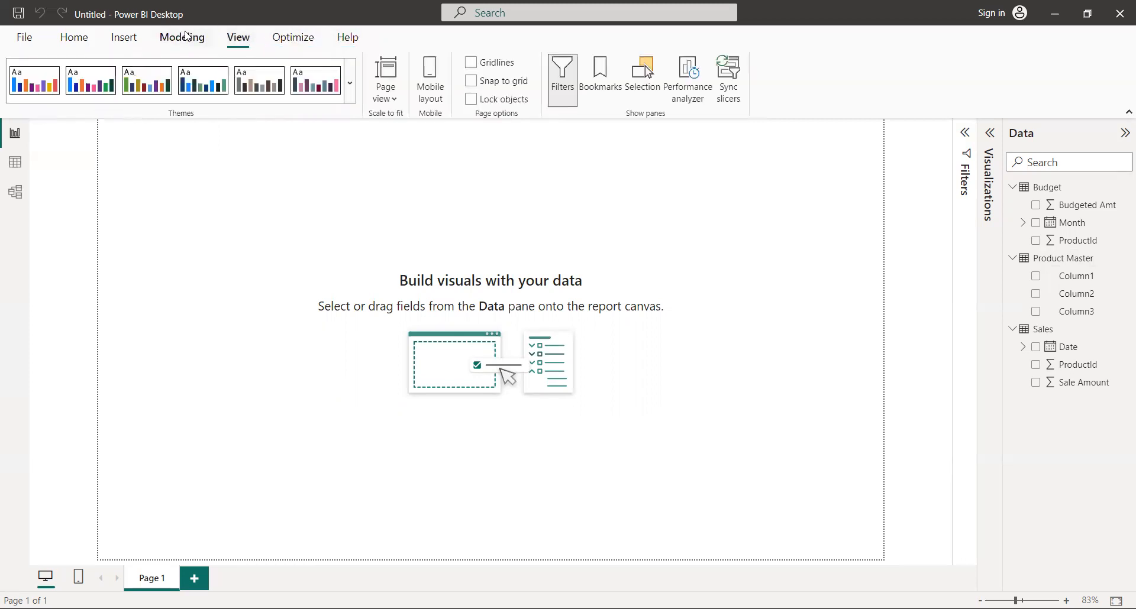
left_click(186, 37)
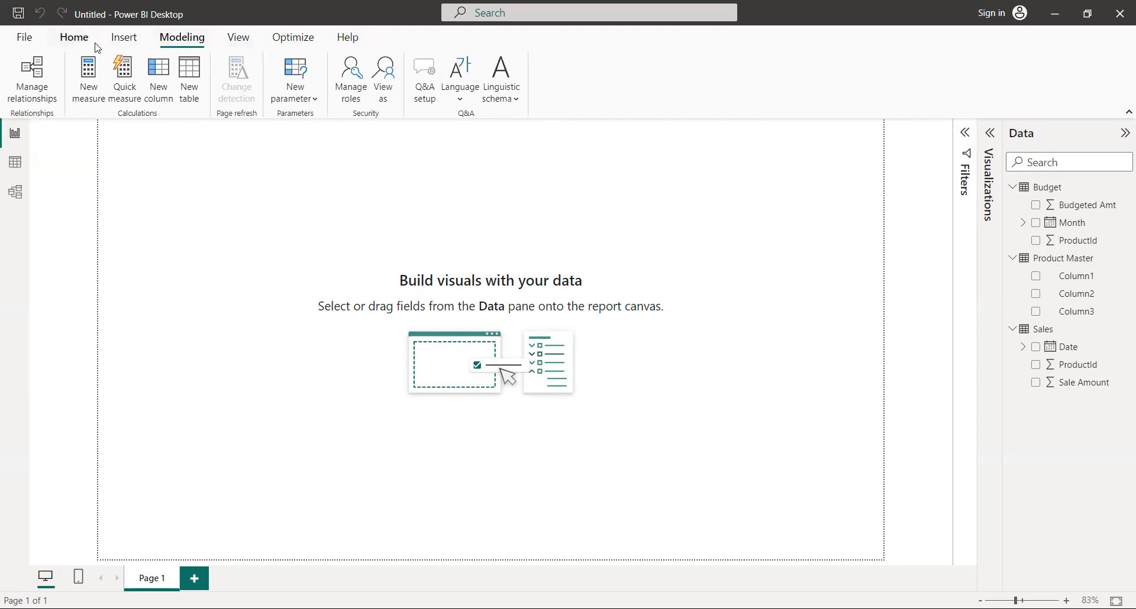
left_click(138, 37)
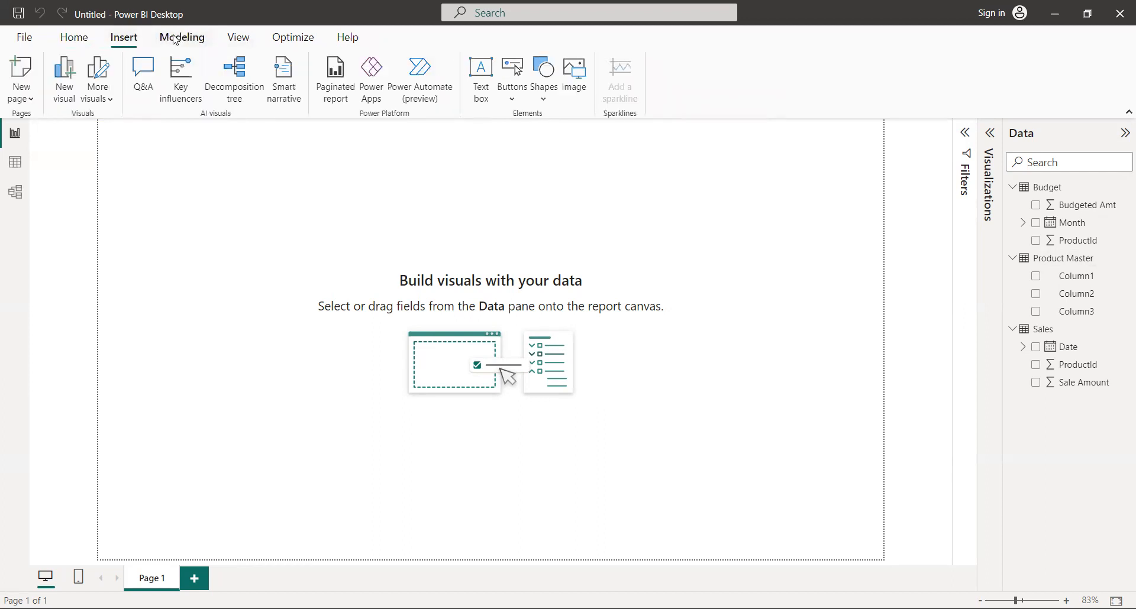
left_click(176, 41)
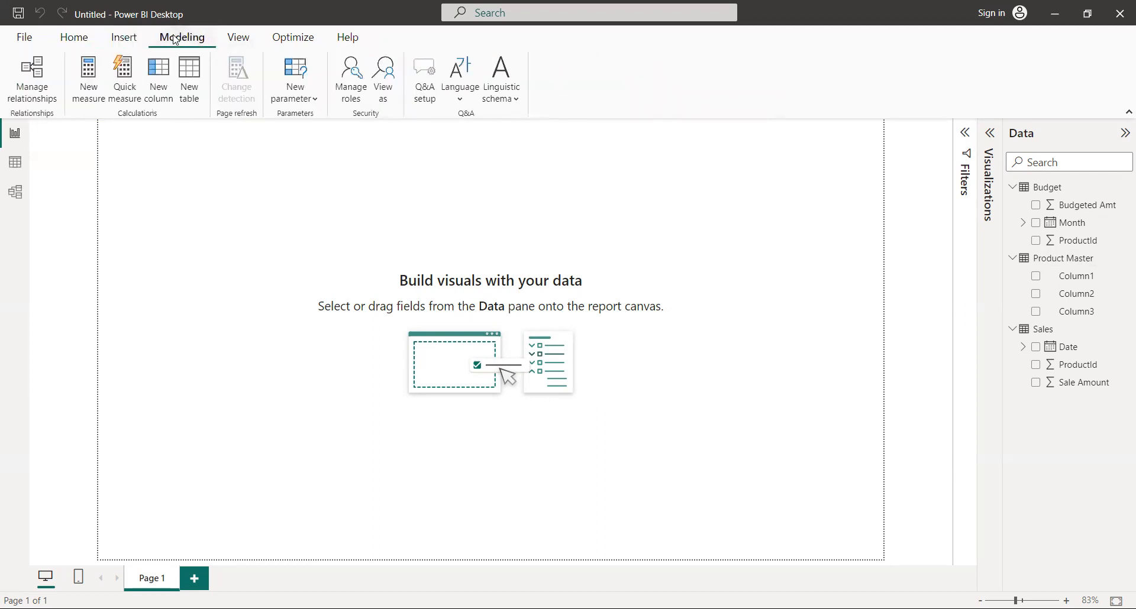
left_click(194, 87)
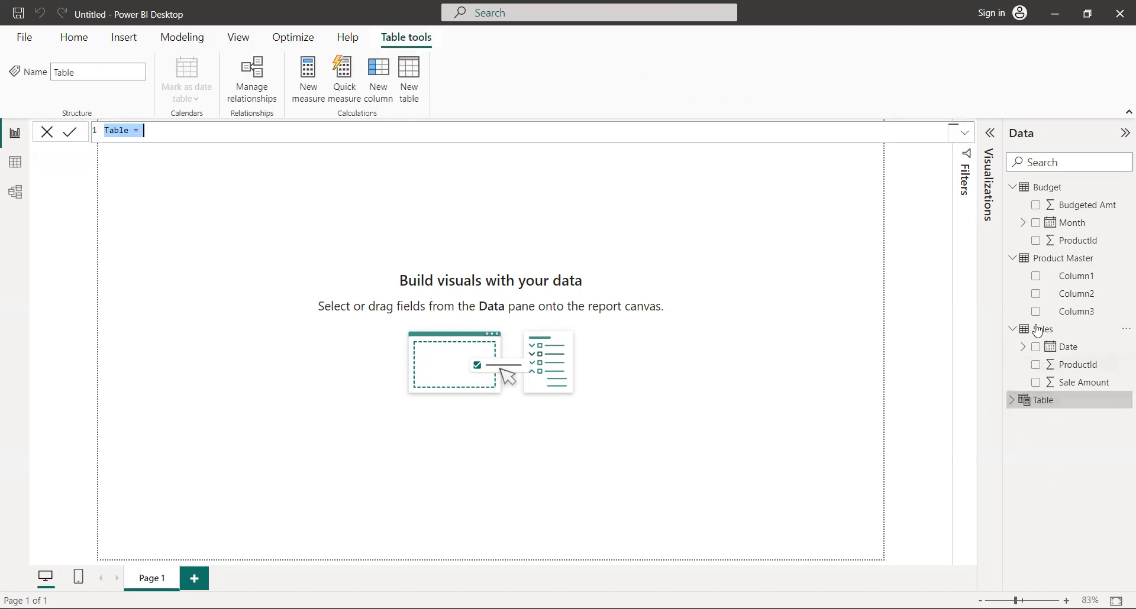
left_click(1012, 329)
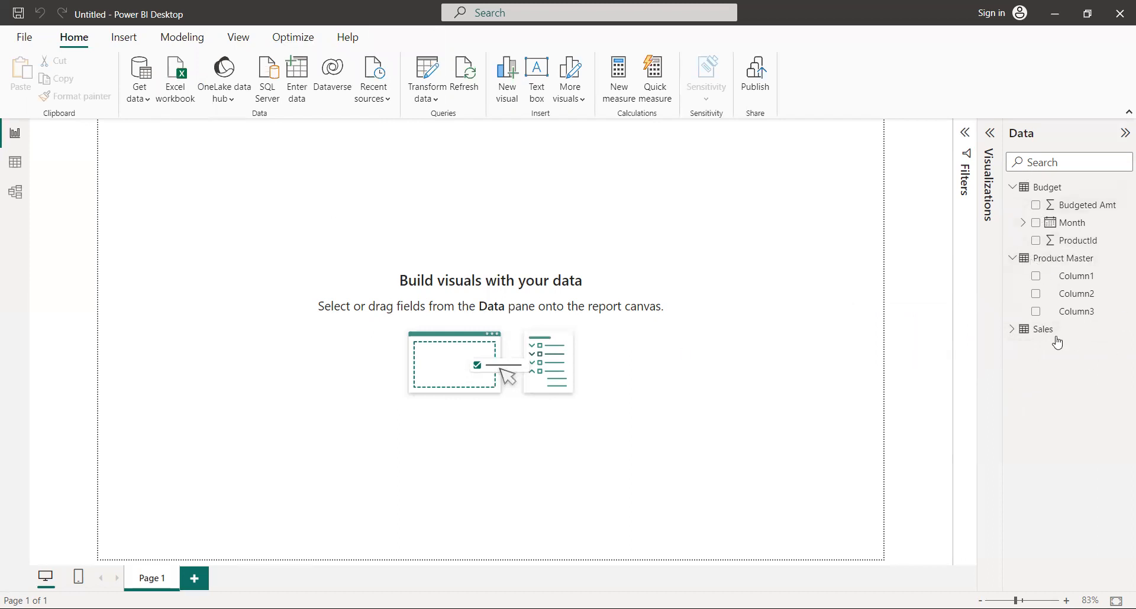
left_click(1025, 261)
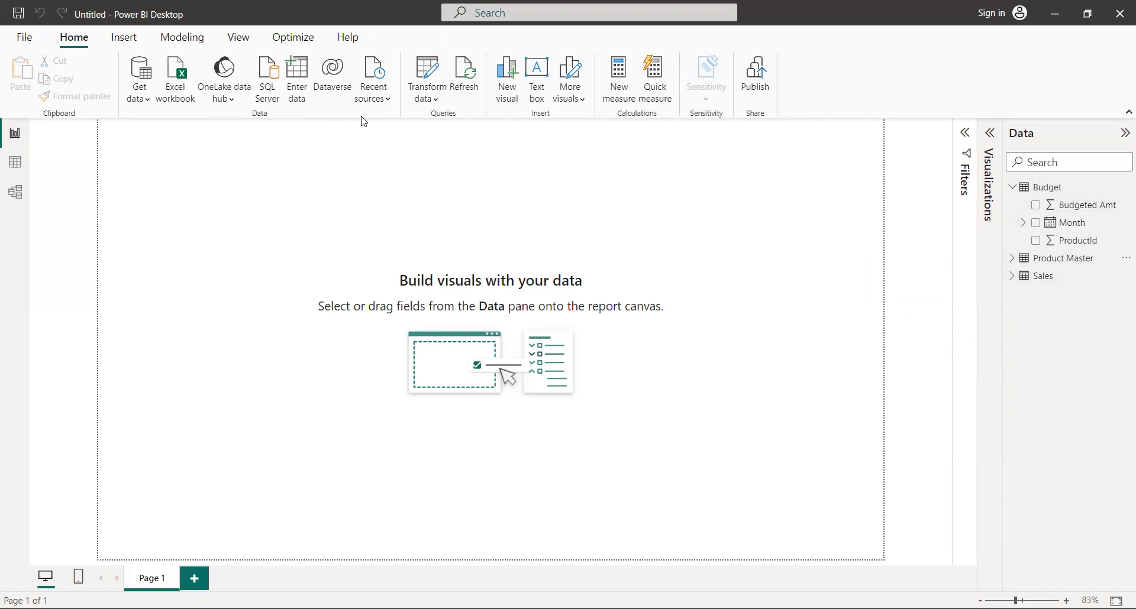
Step: Start a new calculated table and name it Date Dim in its formula
left_click(185, 40)
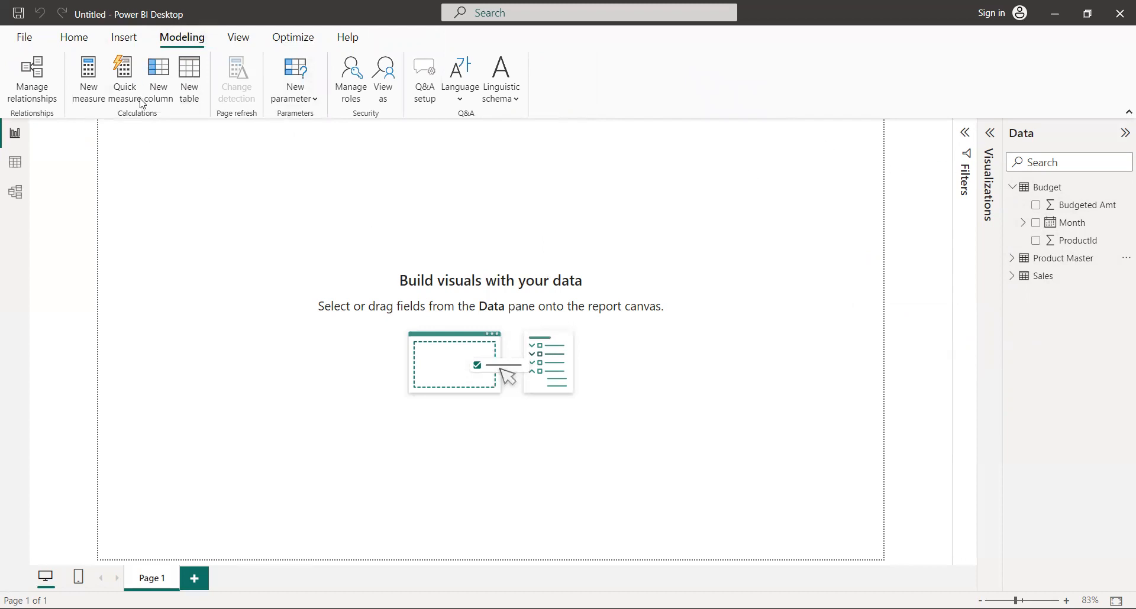
left_click(190, 82)
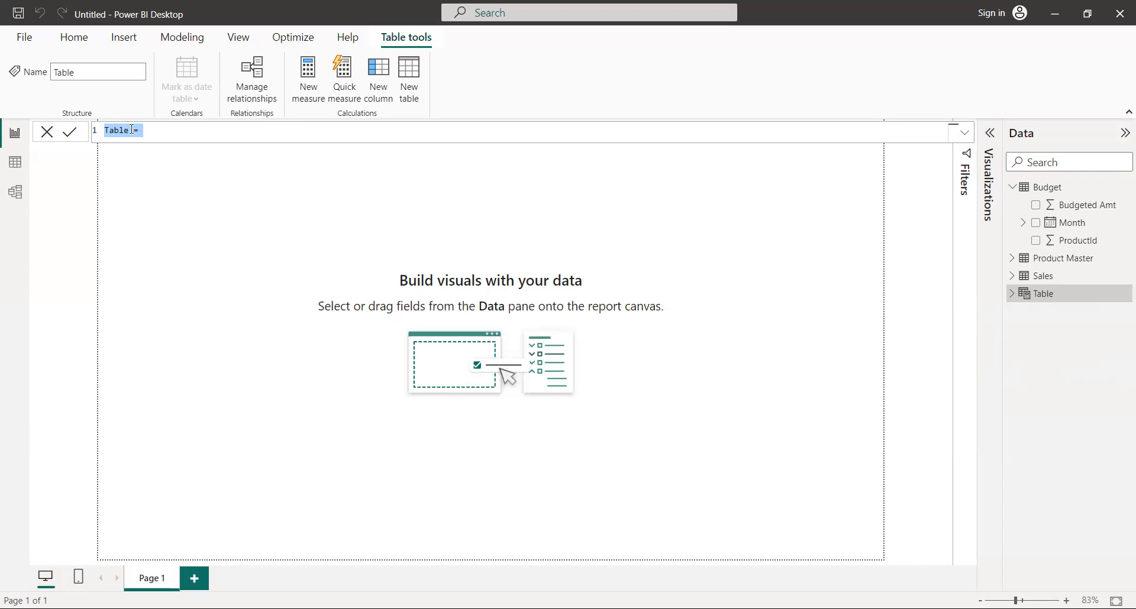
left_click(129, 129)
key("BackSpace")
key("BackSpace")
key("BackSpace")
key("BackSpace")
key("BackSpace")
type("Date Dim")
Step: Define the Date Dim table with the function CALENDARAUTO() and commit the formula
type("C")
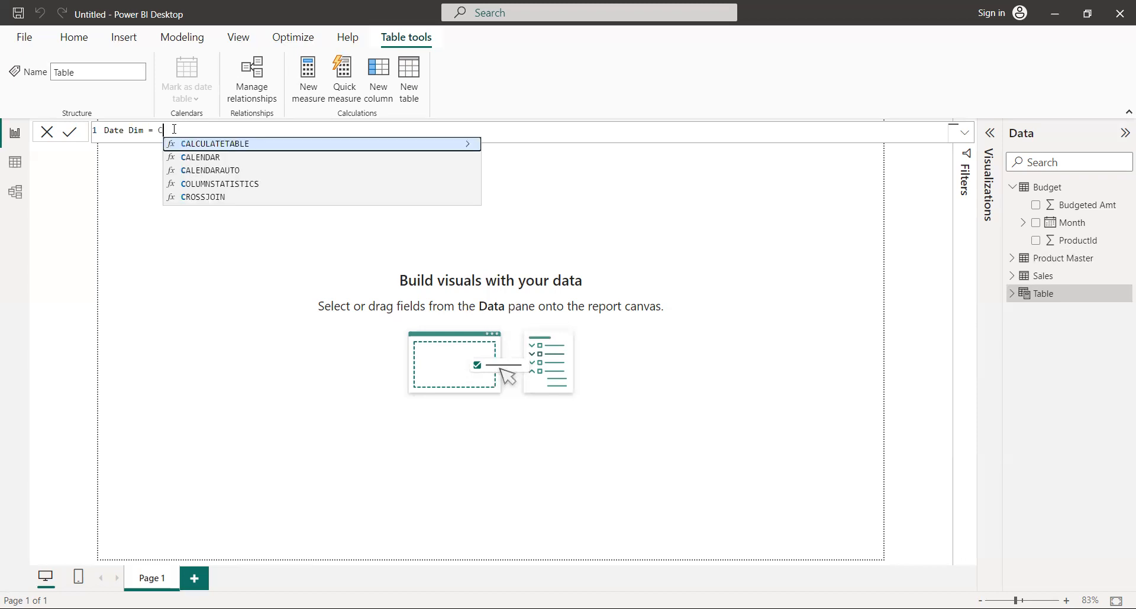
left_click(240, 176)
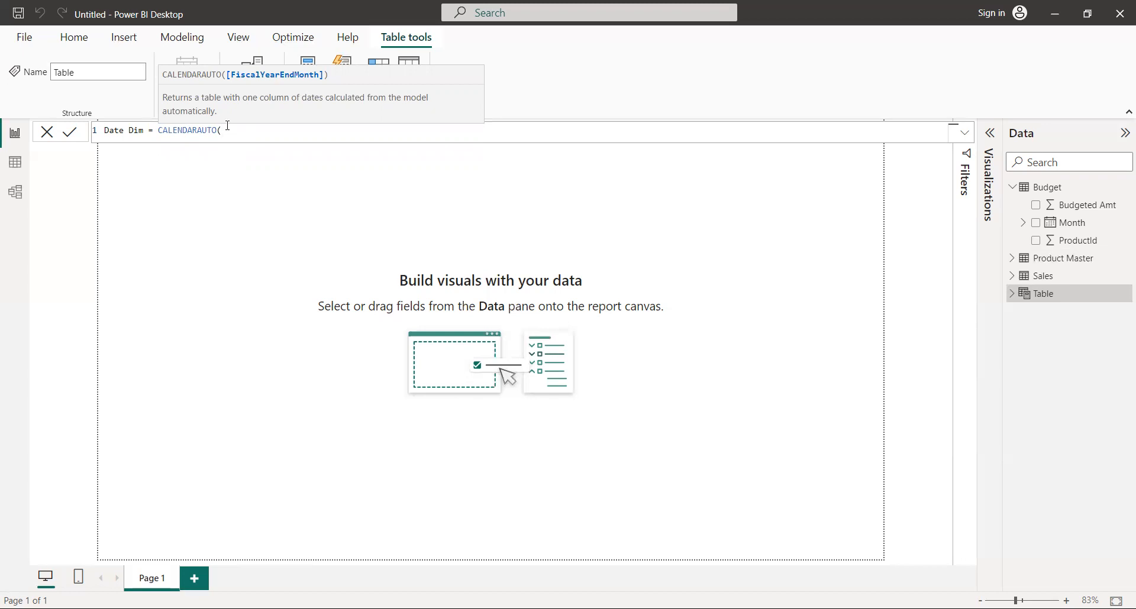
type(")")
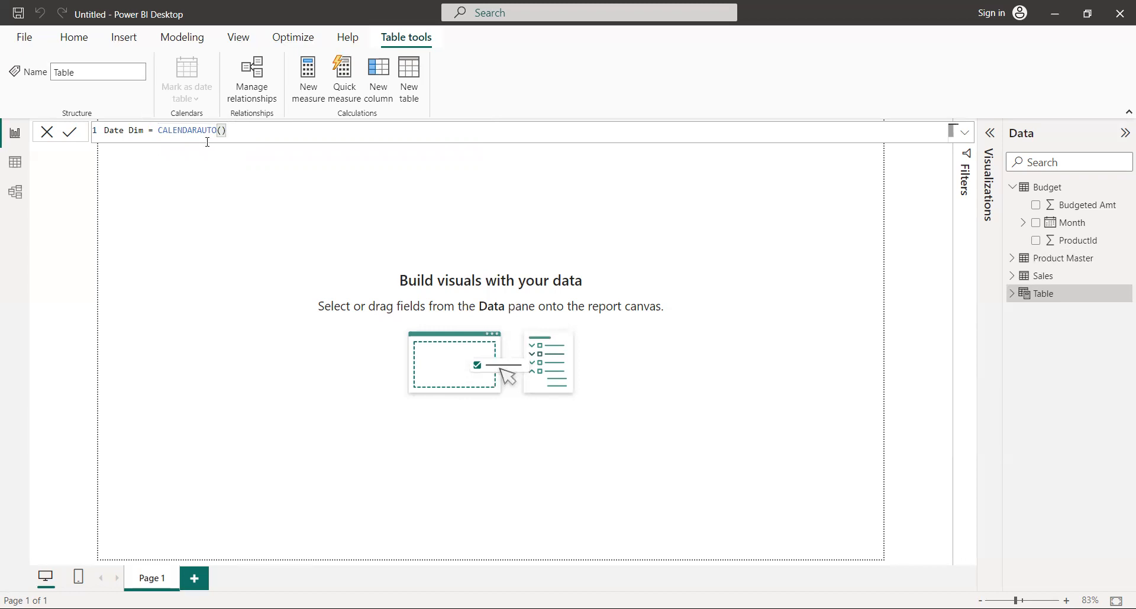
double_click(218, 130)
type("CALENDAR")
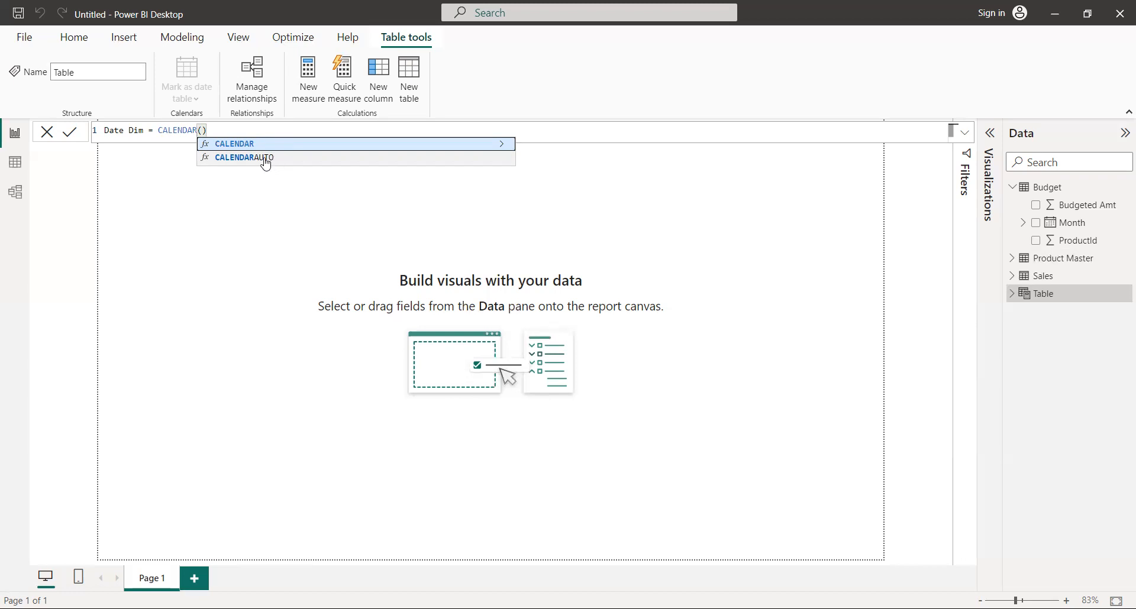
left_click(265, 158)
left_click(237, 135)
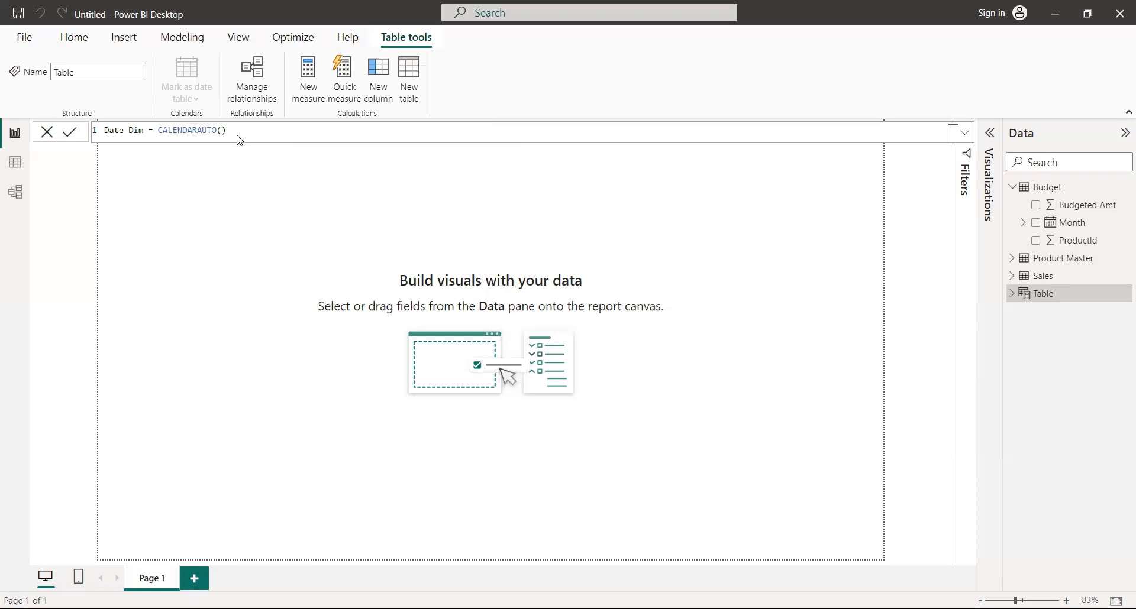
key("Return")
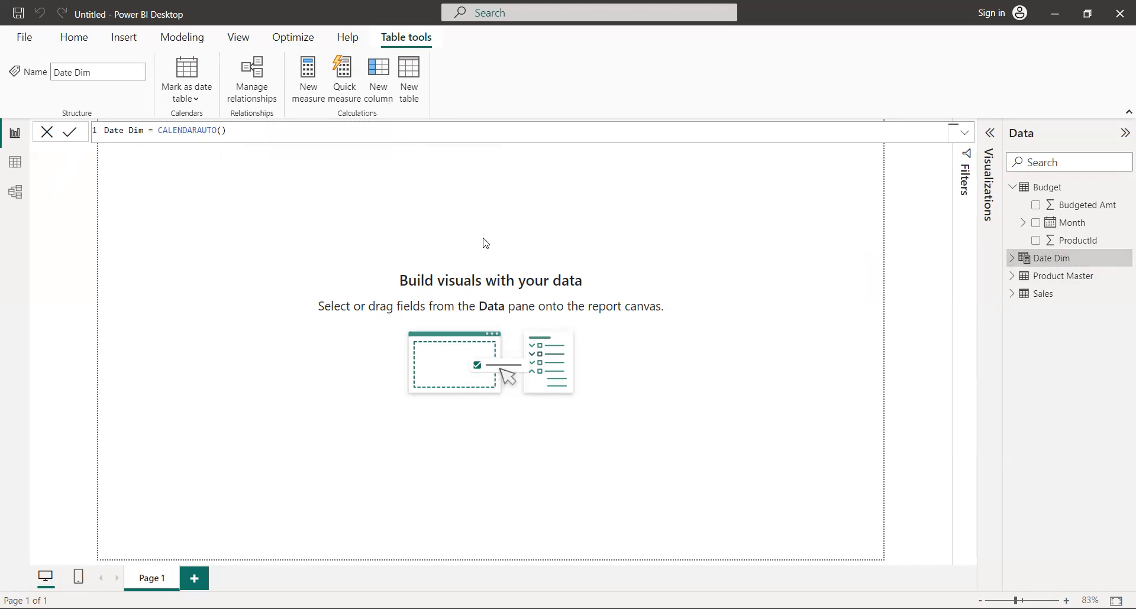
Step: Add a calculated column named Year to Date Dim, defined as 'Date Dim'[Date].[Year]
left_click(384, 96)
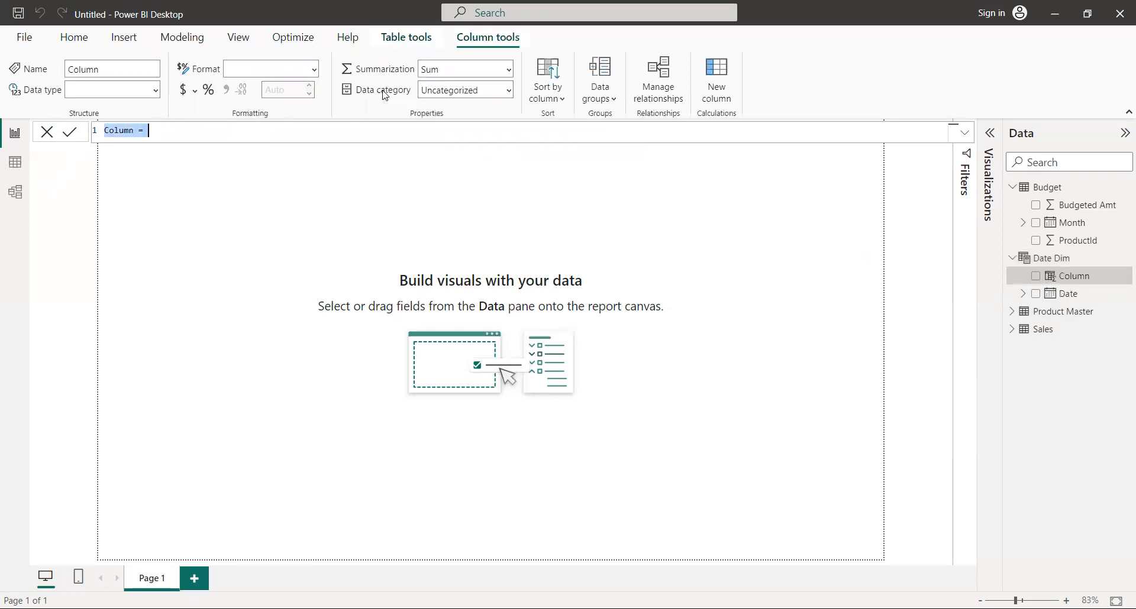
left_click(140, 132)
key("BackSpace")
key("BackSpace")
key("BackSpace")
key("BackSpace")
key("BackSpace")
key("BackSpace")
key("BackSpace")
key("BackSpace")
key("BackSpace")
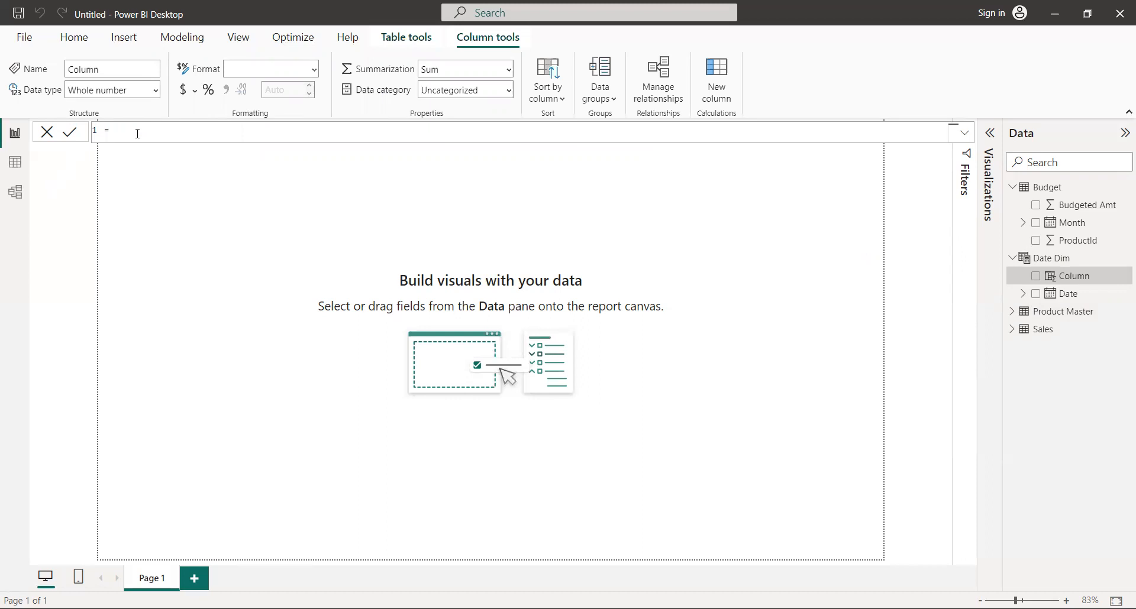
type("Year = '")
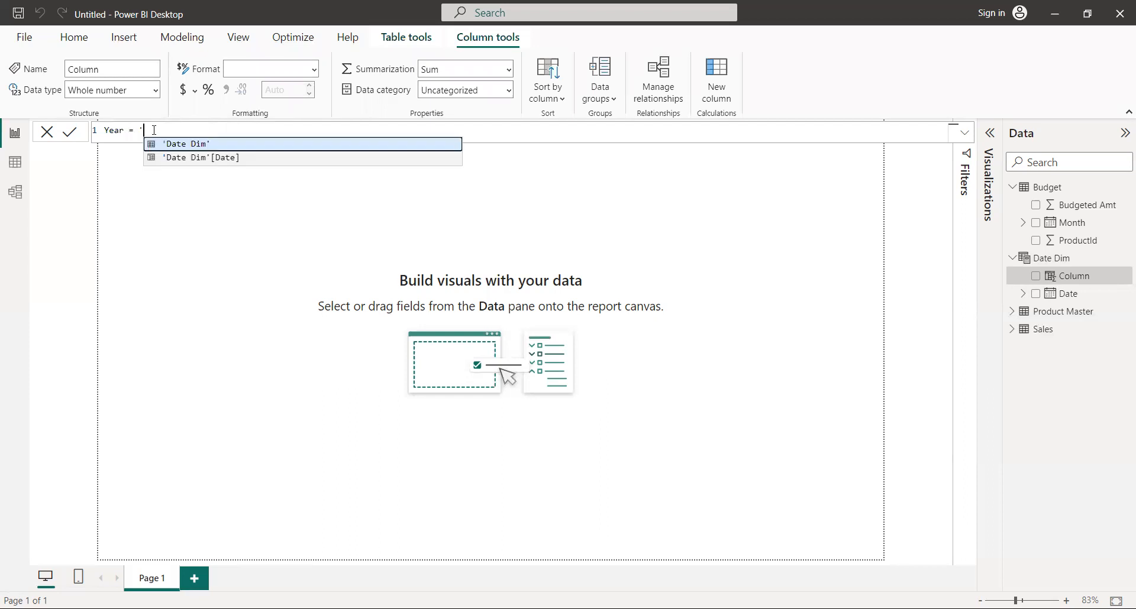
left_click(195, 145)
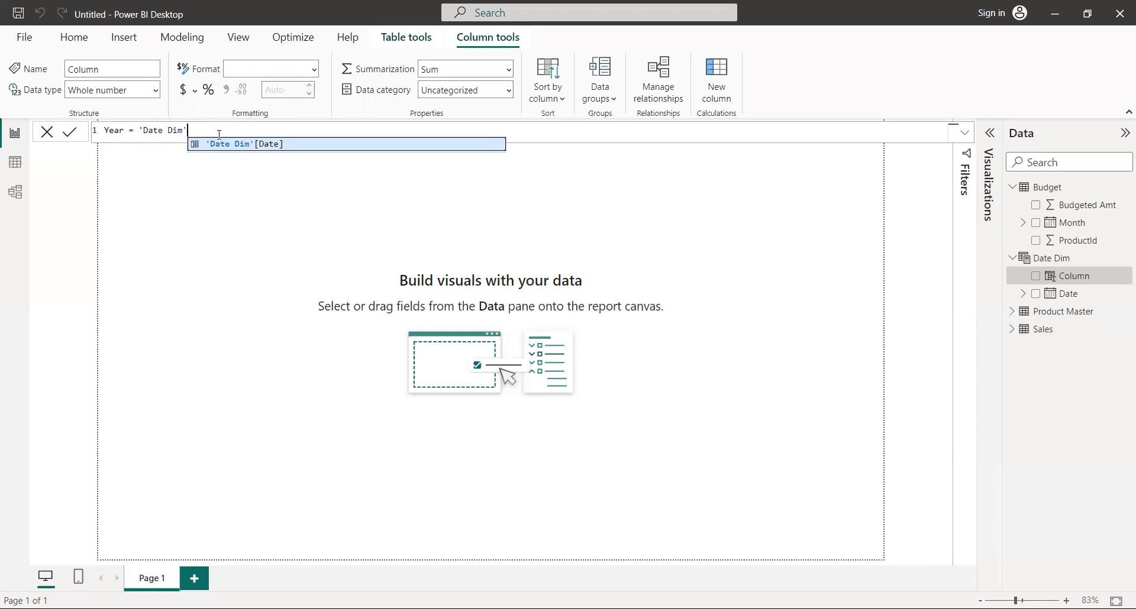
left_click(247, 145)
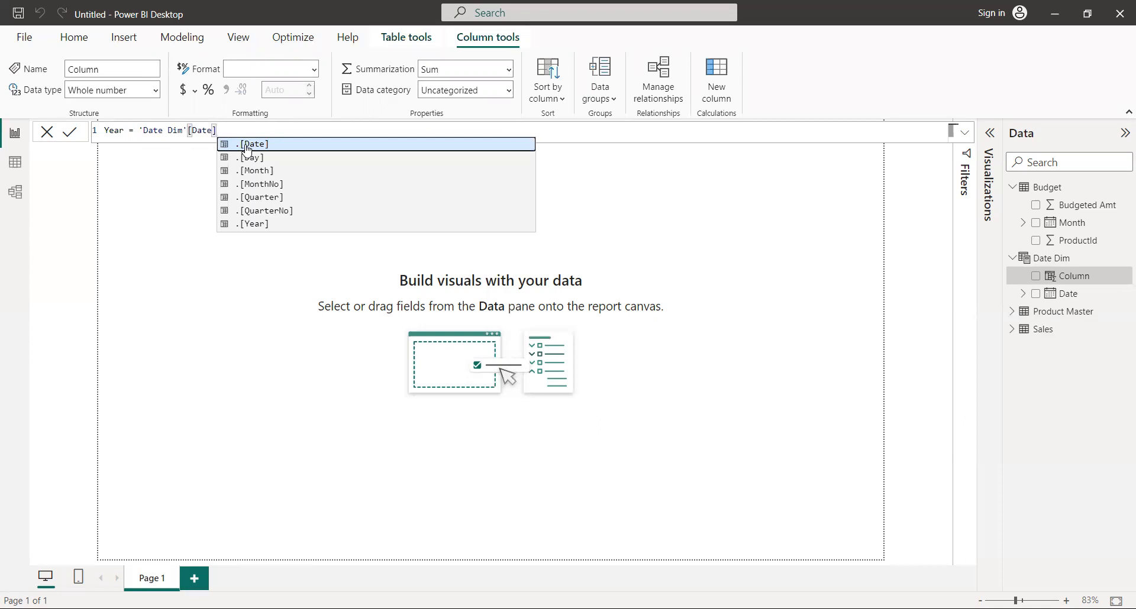
left_click(247, 225)
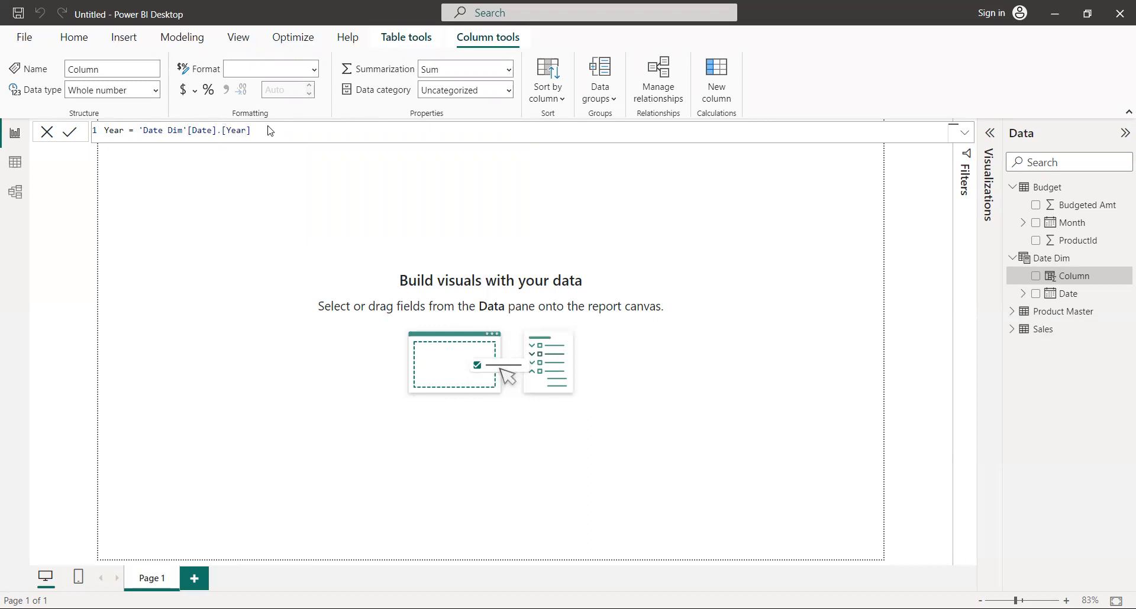
key("Return")
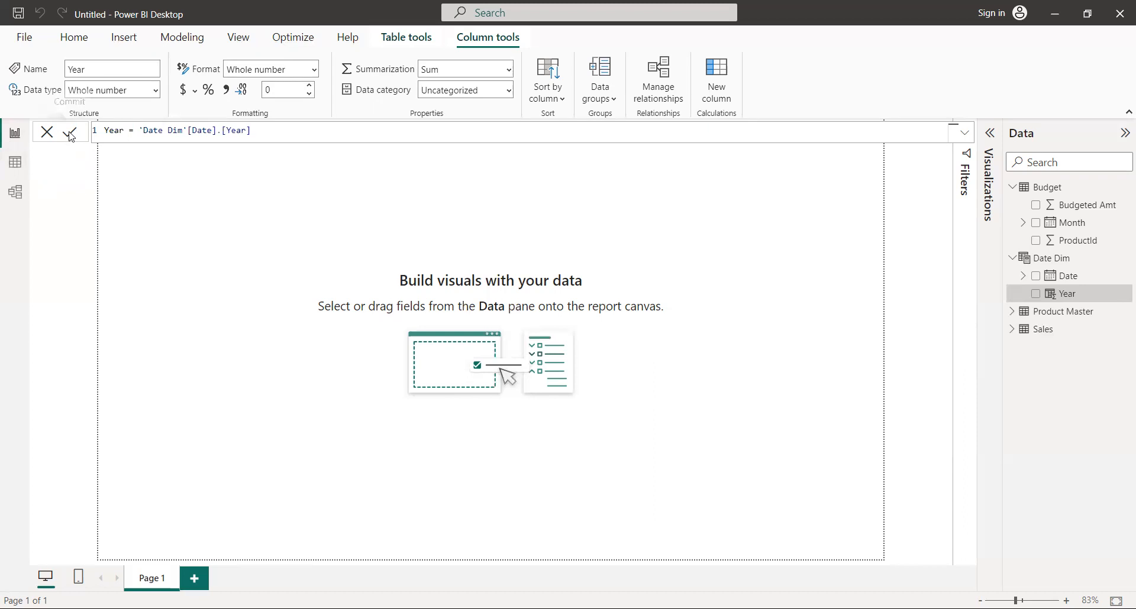
Step: Display the Date Dim rows and start another calculated column there, naming it Month in its formula
left_click(14, 163)
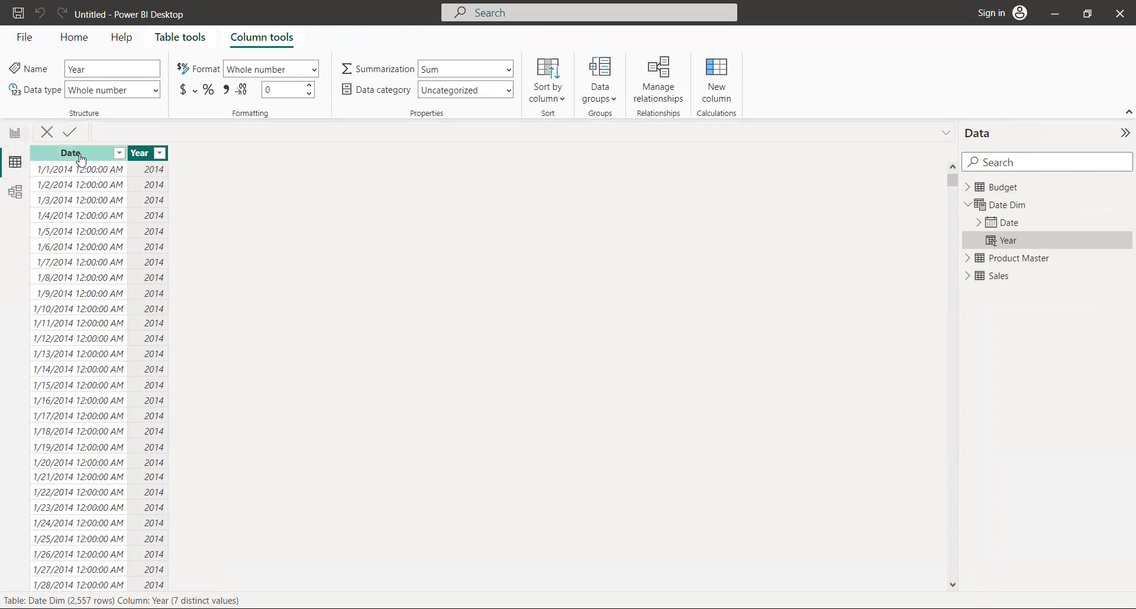
left_click(81, 156)
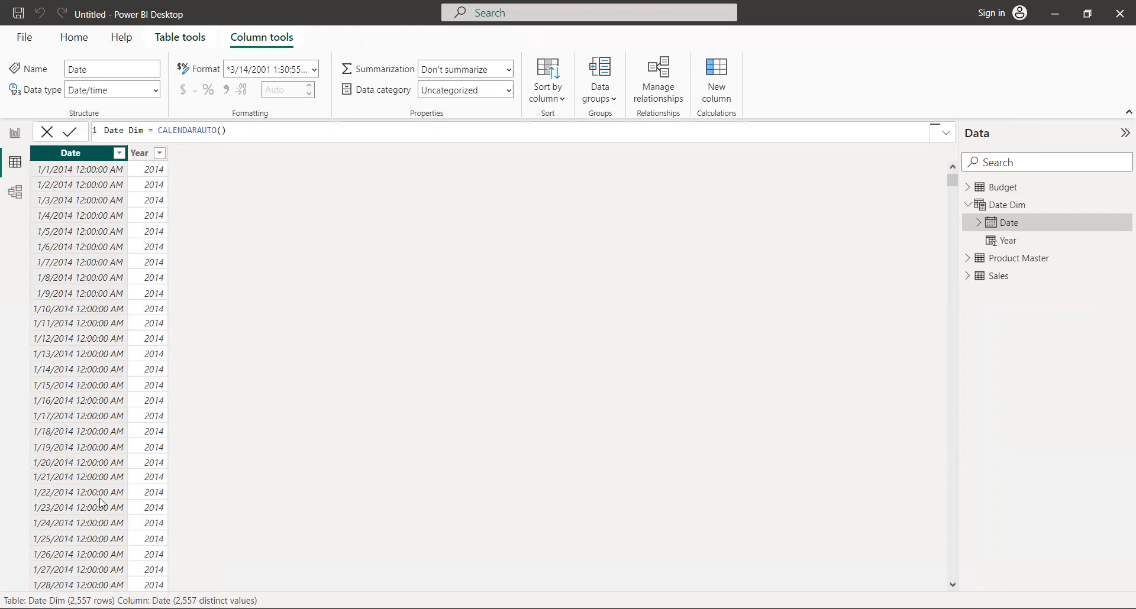
left_click(142, 155)
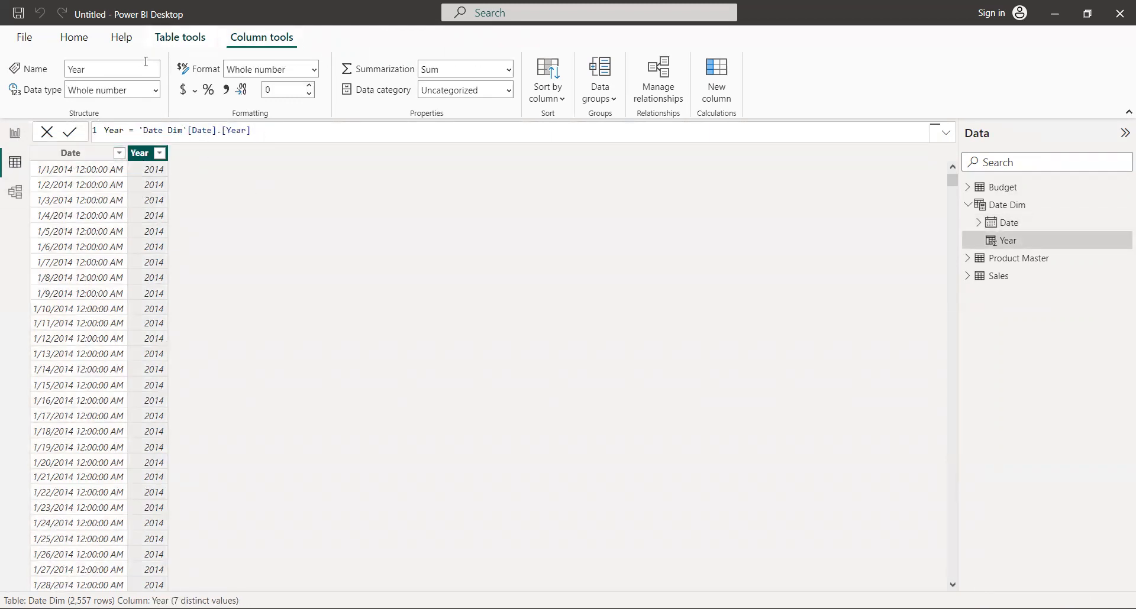
left_click(191, 40)
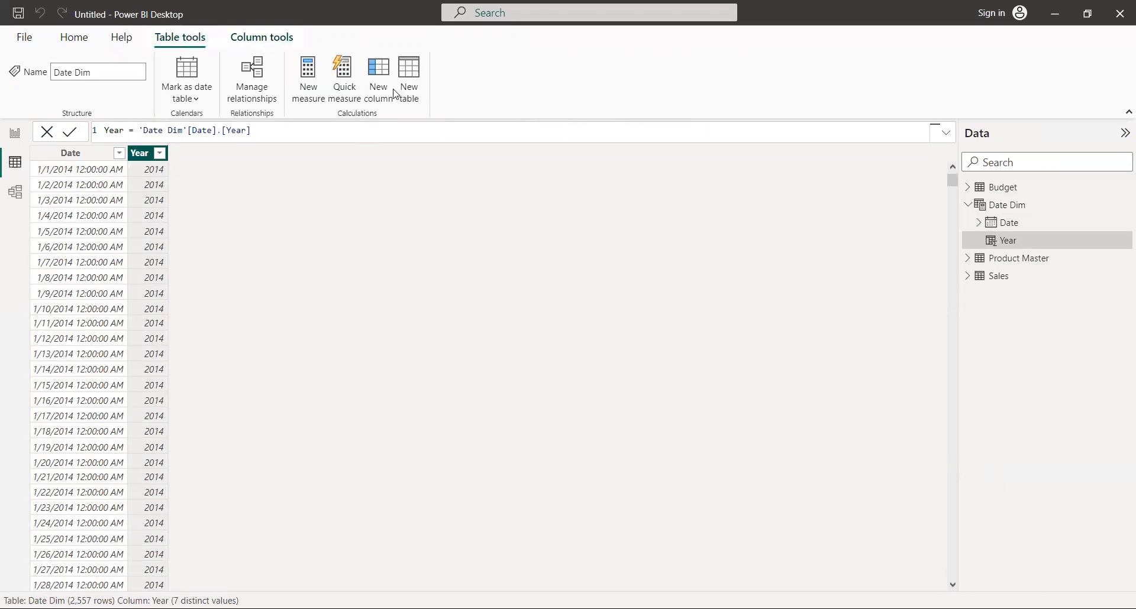
left_click(378, 77)
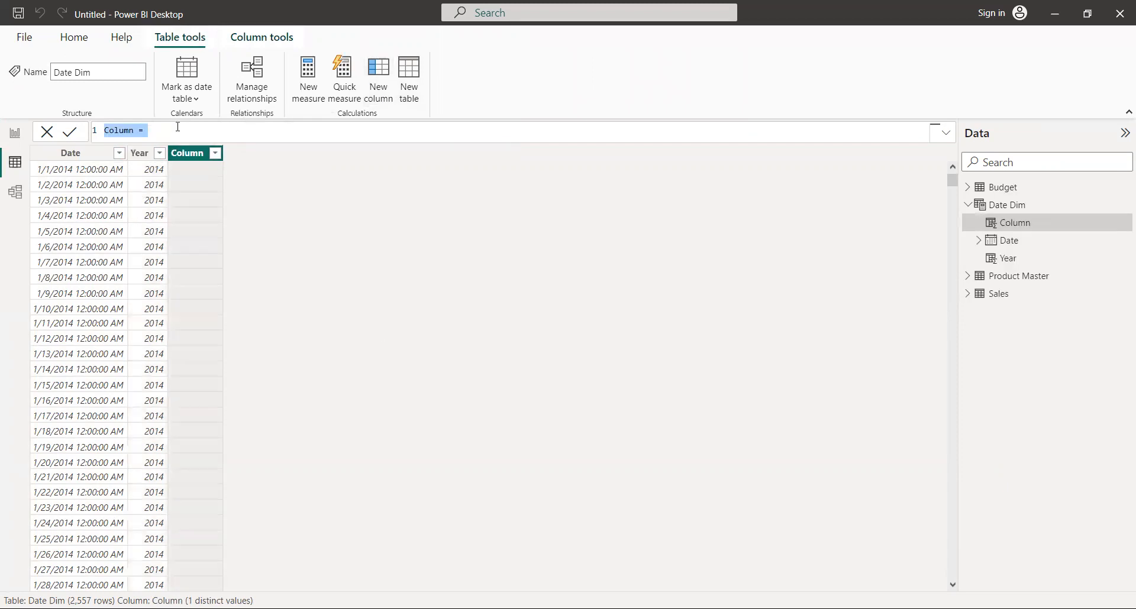
left_click(140, 131)
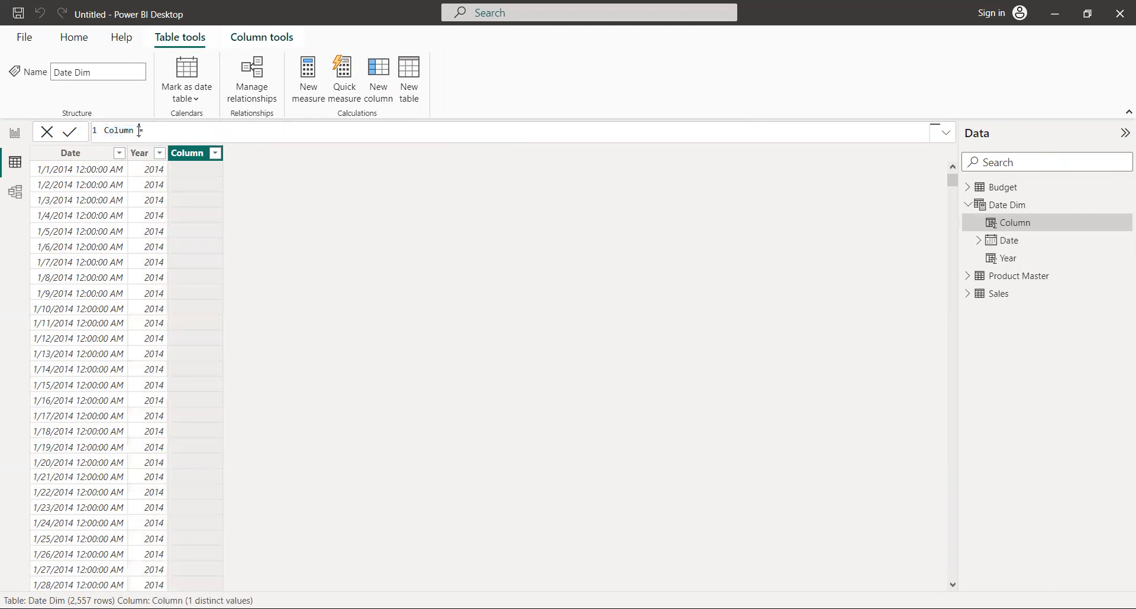
key("BackSpace")
key("BackSpace")
key("BackSpace")
key("BackSpace")
key("BackSpace")
key("BackSpace")
key("BackSpace")
key("BackSpace")
type("M=")
type("onth")
type("\"")
type("d")
key("BackSpace")
type("d")
type("M")
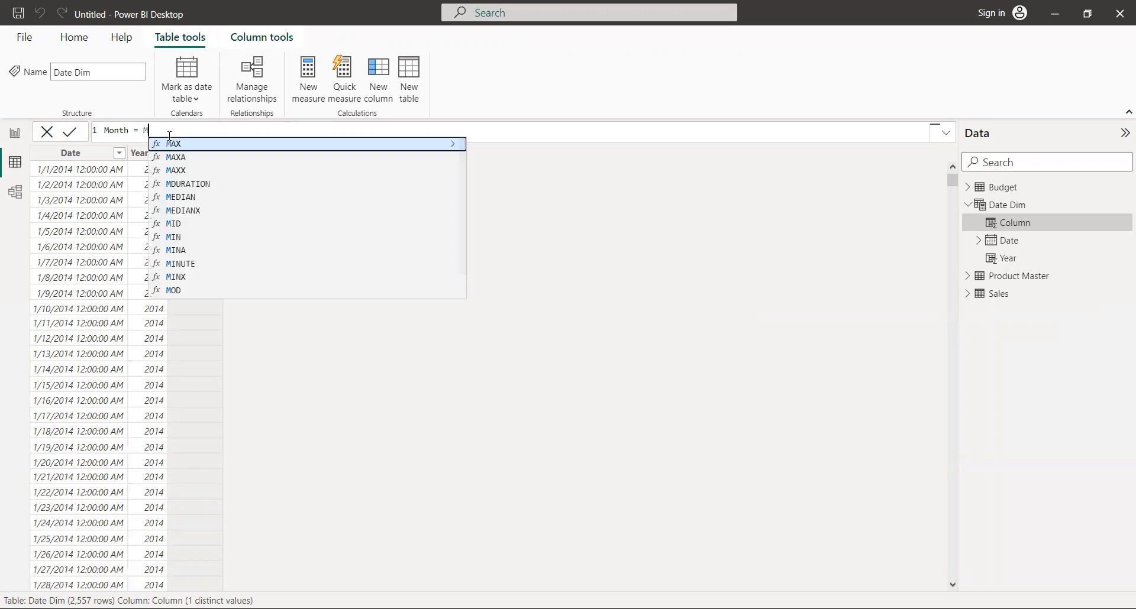
key("BackSpace")
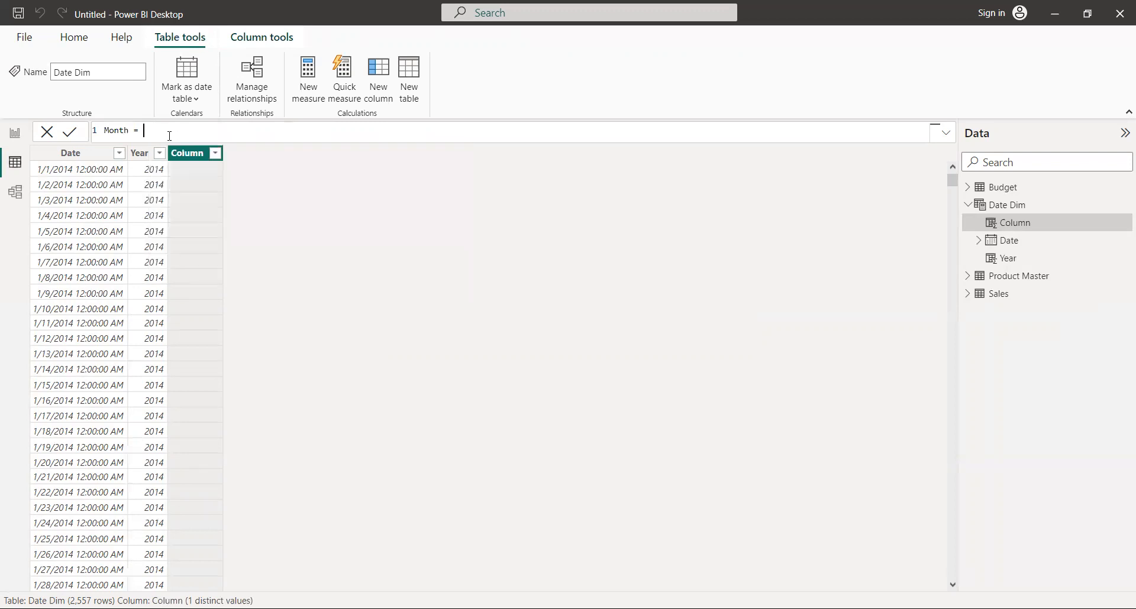
Step: Define the Month column as 'Date Dim'[Date].[Month] and commit the formula
type("'")
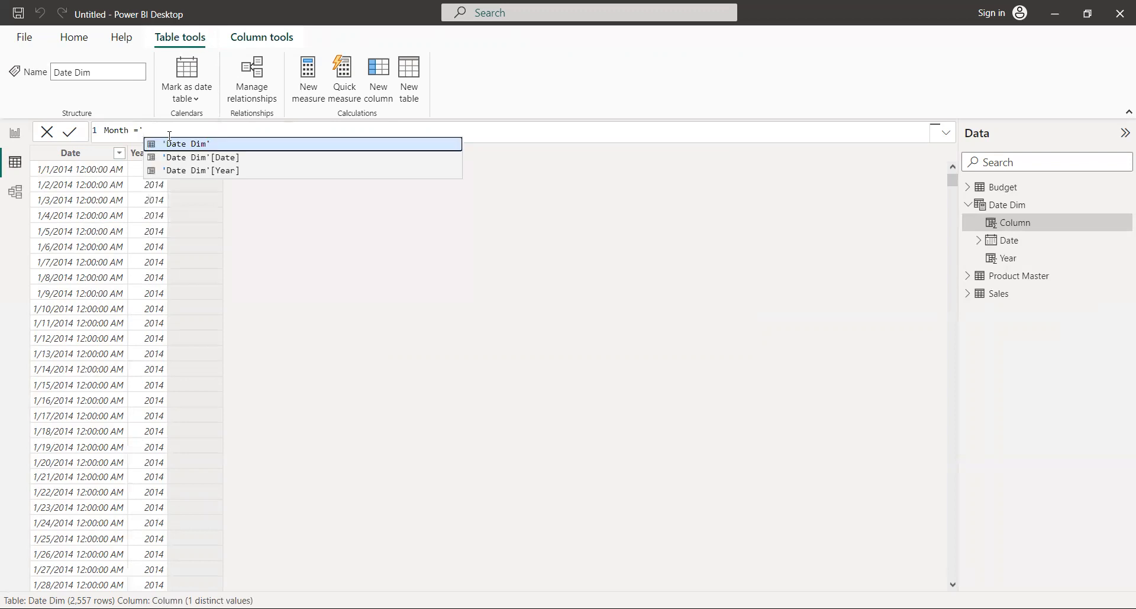
double_click(214, 158)
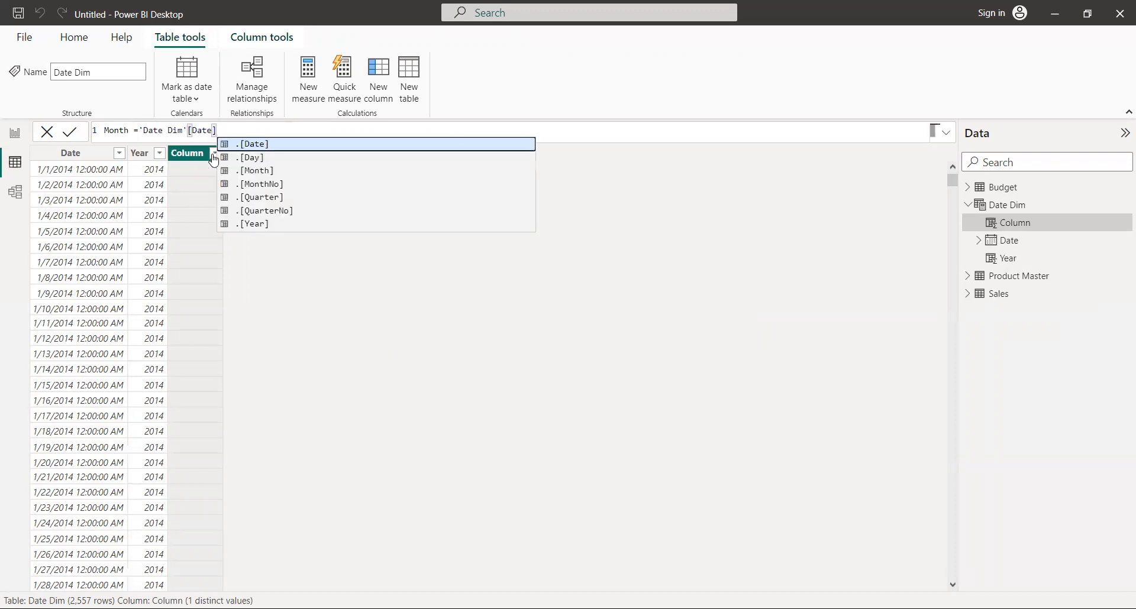
left_click(142, 130)
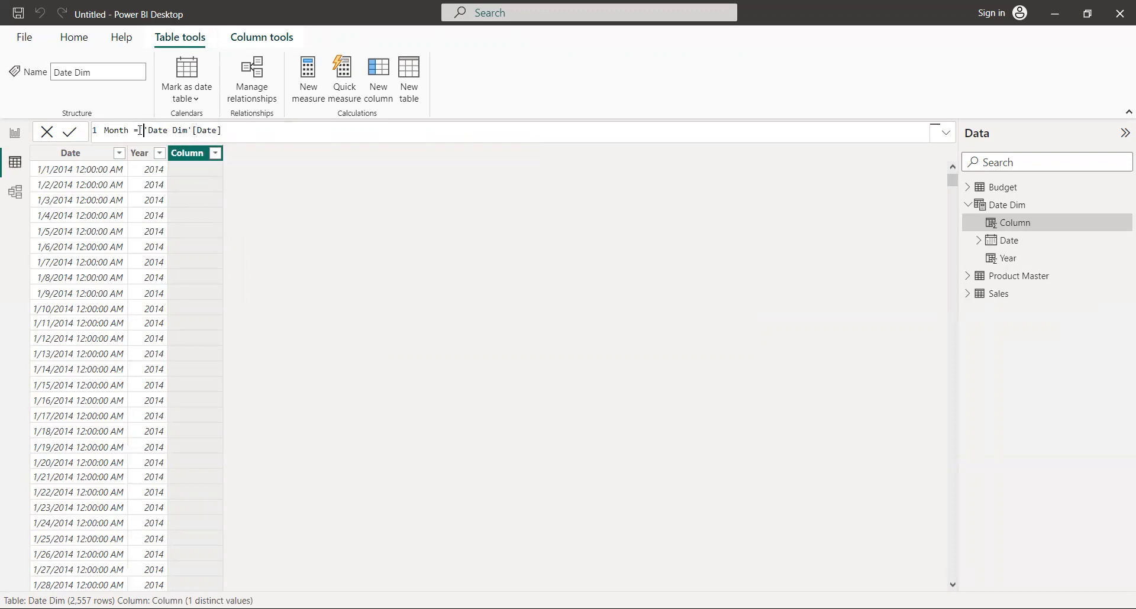
left_click(229, 130)
type(".")
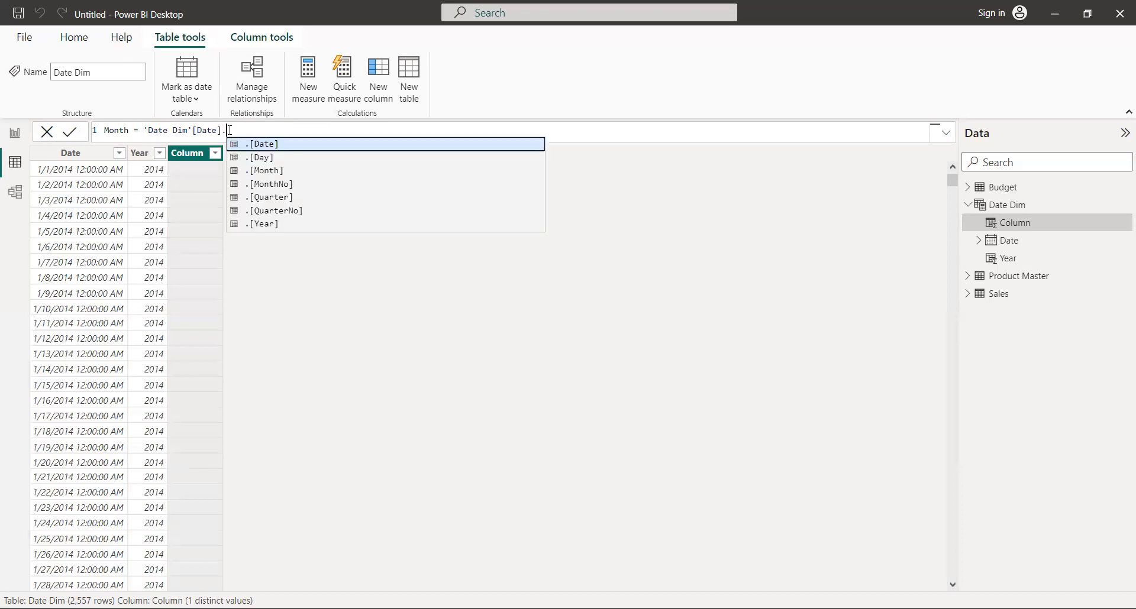
left_click(274, 172)
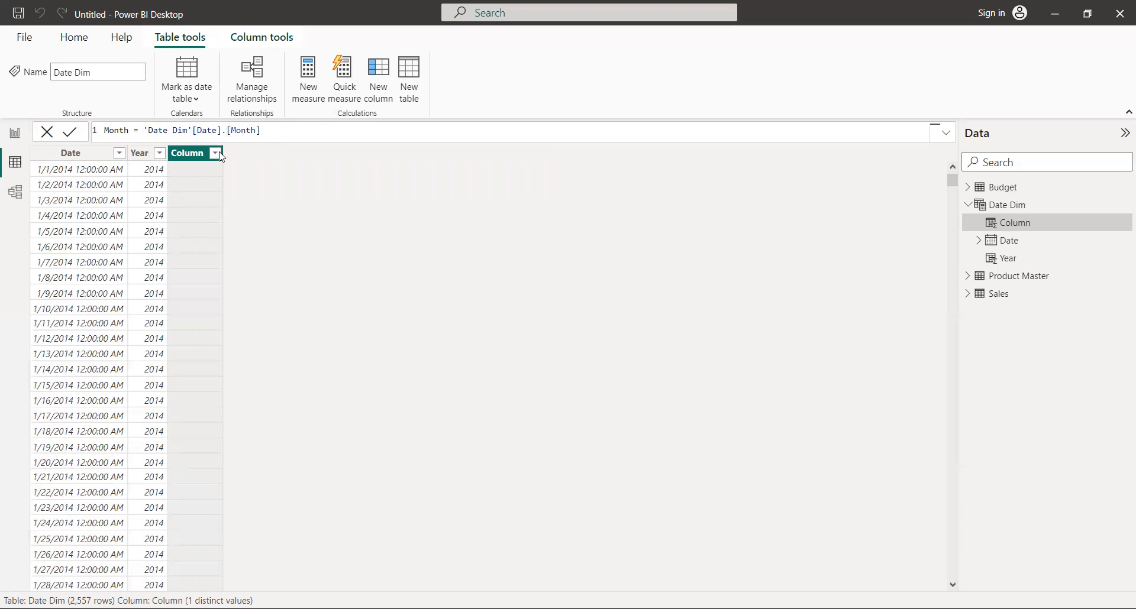
key("Return")
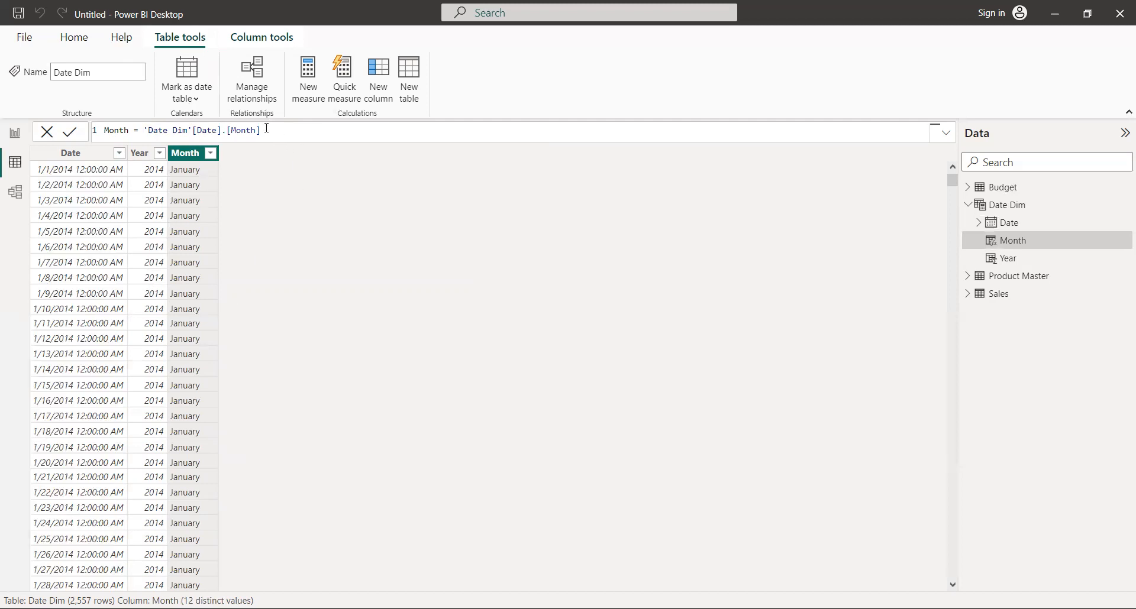
Step: Add a calculated column named Qtr to Date Dim, defined as 'Date Dim'[Date].[Quarter]
left_click(386, 86)
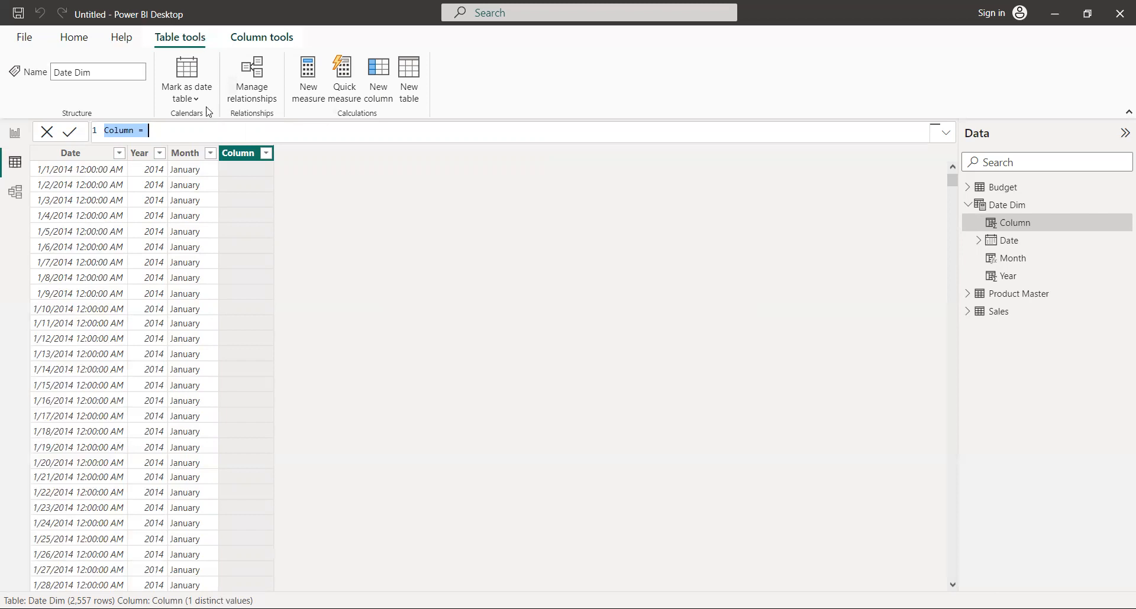
left_click(141, 131)
key("BackSpace")
key("BackSpace")
key("BackSpace")
key("BackSpace")
key("BackSpace")
key("BackSpace")
key("BackSpace")
key("BackSpace")
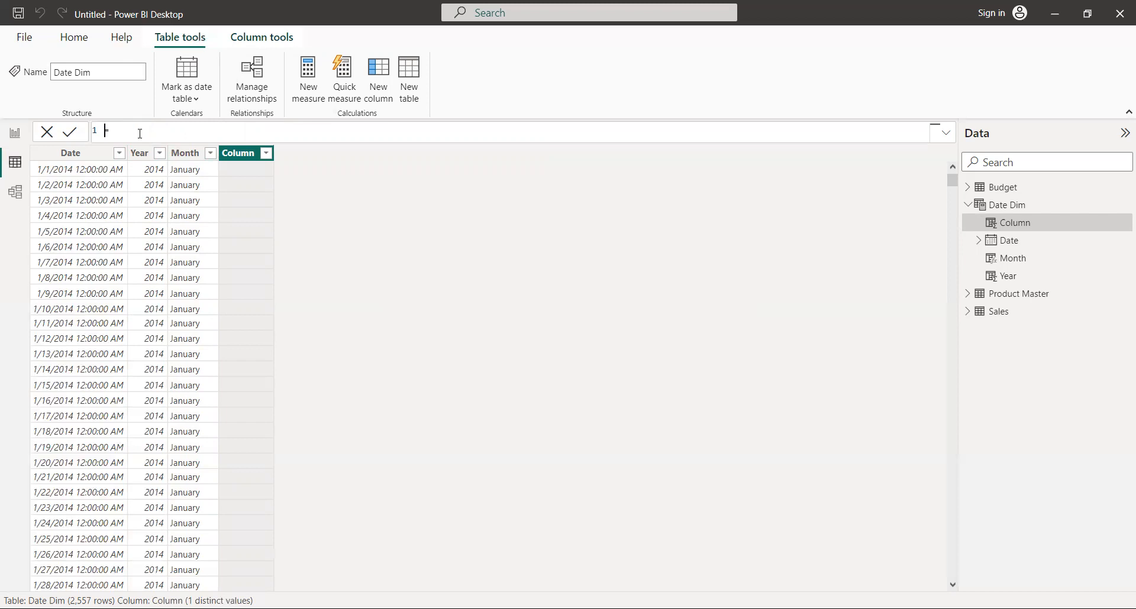
type("Qtr = '")
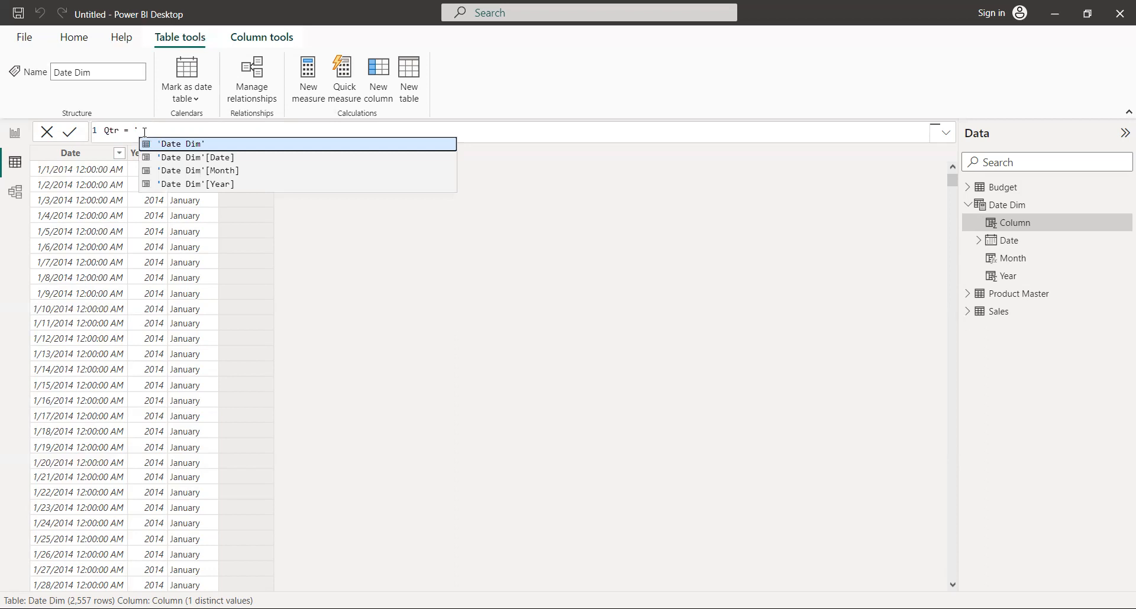
left_click(191, 158)
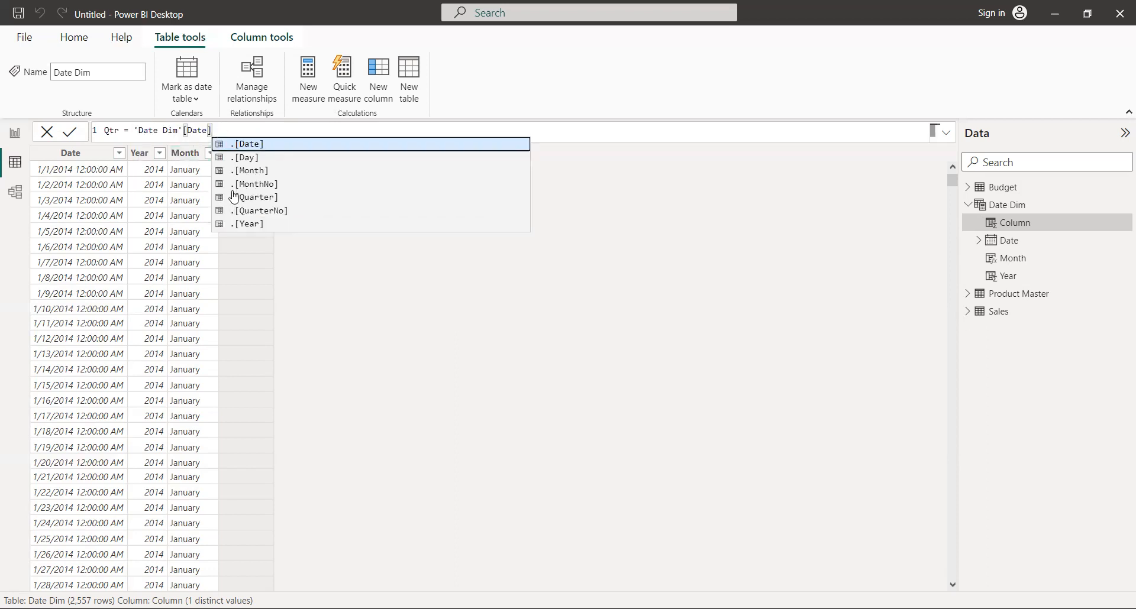
left_click(256, 198)
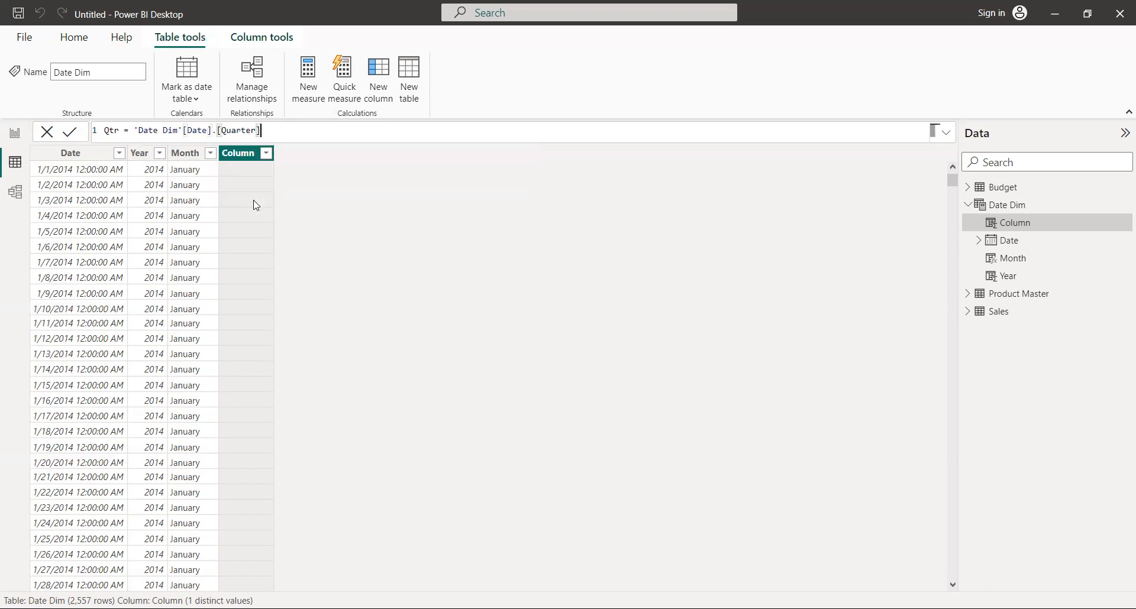
key("Return")
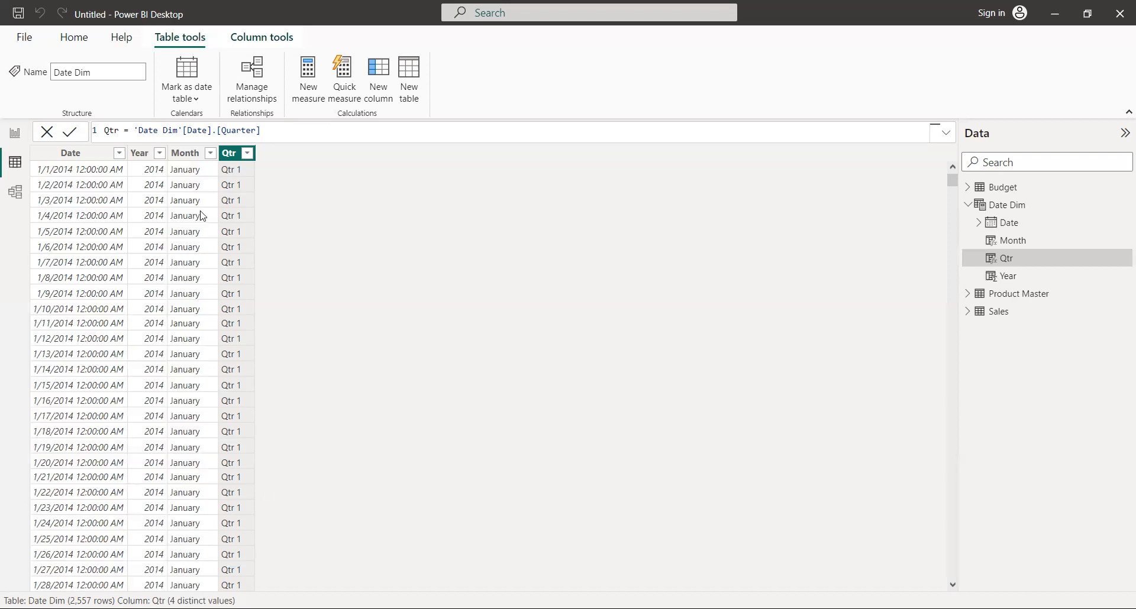
Step: In the model diagram, move the Date Dim table beneath the Sales table
left_click(15, 192)
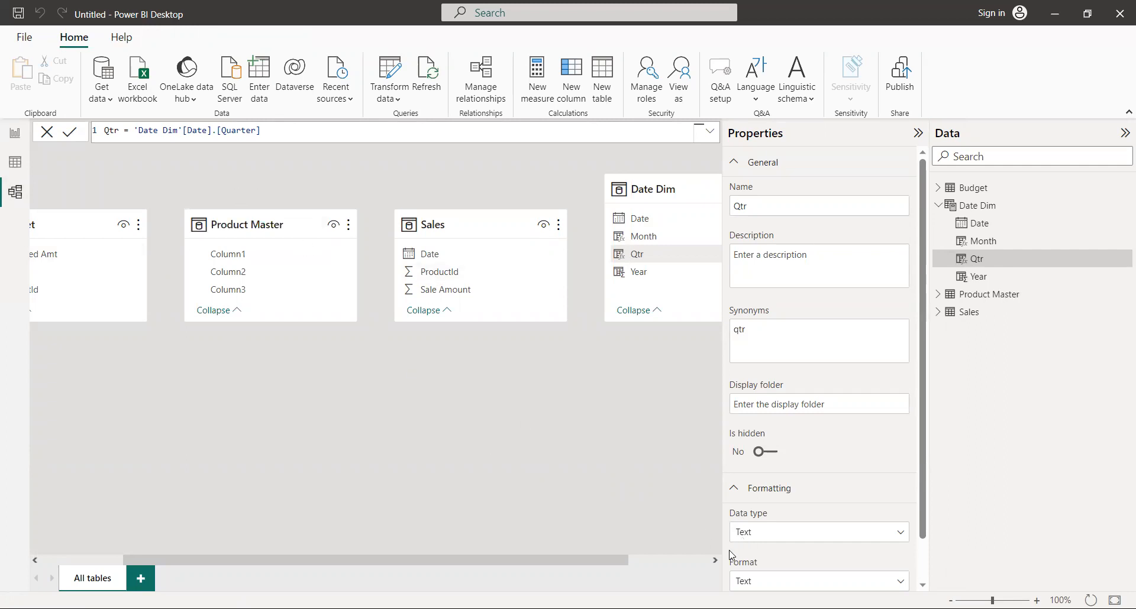
left_click(715, 561)
left_click(715, 560)
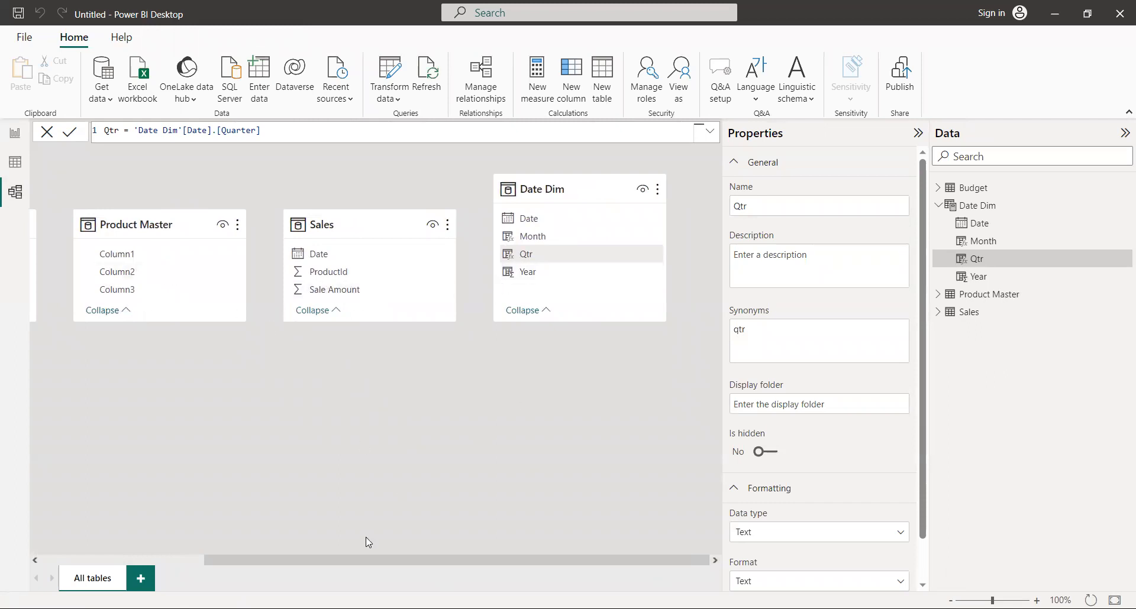
left_click(71, 556)
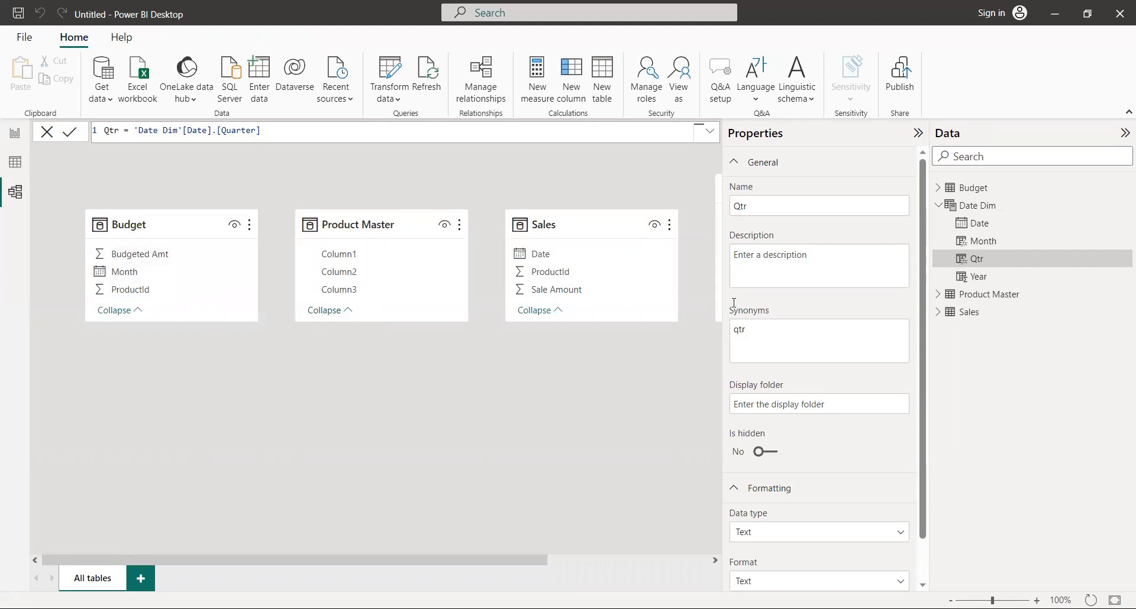
left_click(720, 344)
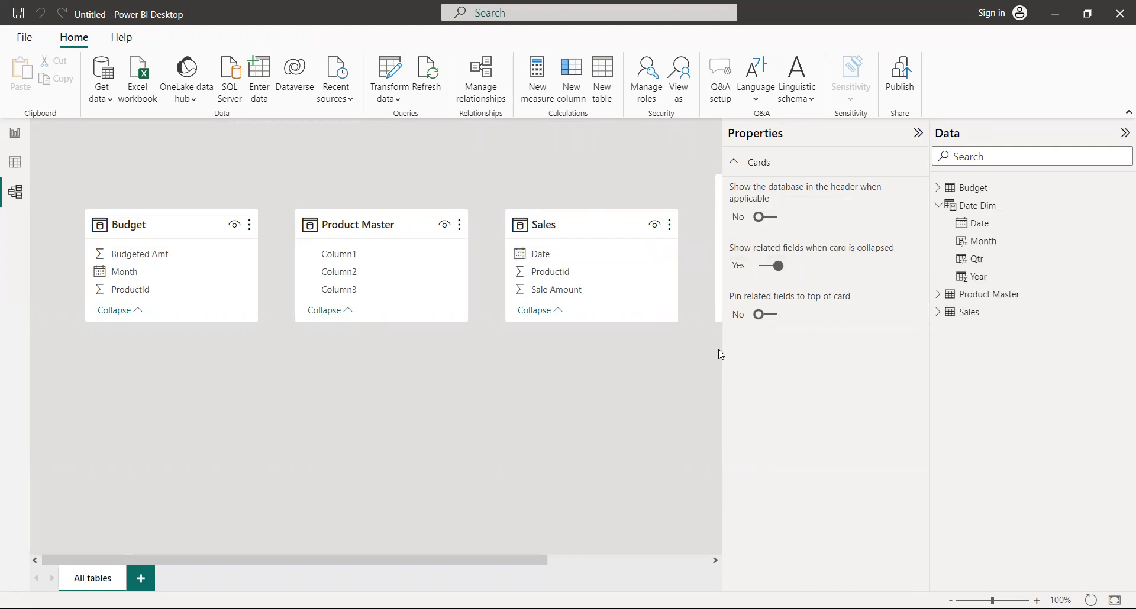
scroll(718, 390, "right", 1)
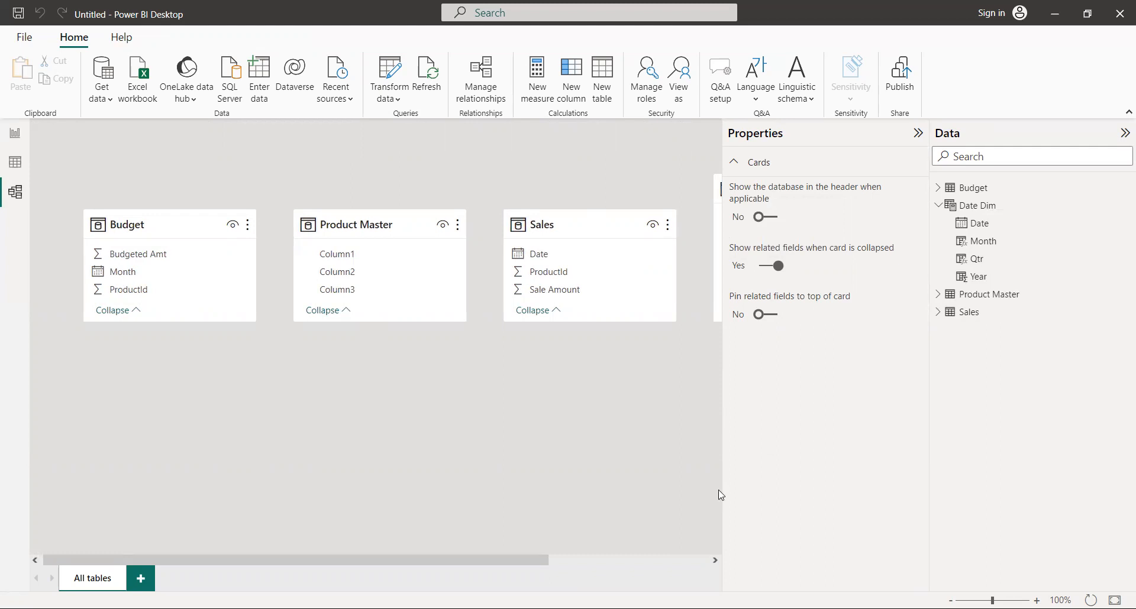
scroll(718, 355, "right", 1)
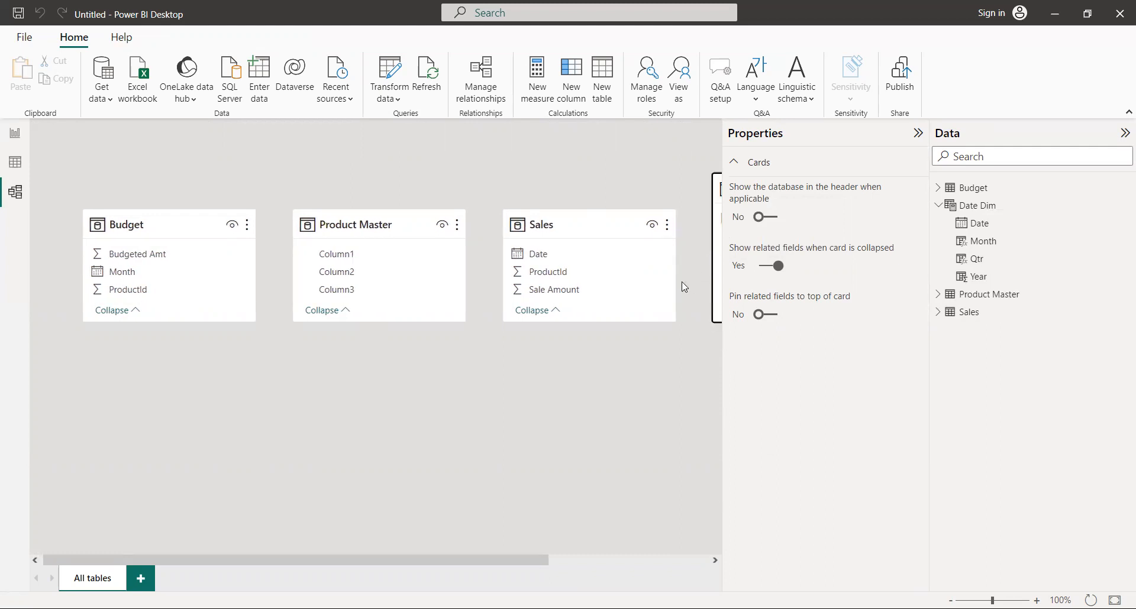
mouse_move(717, 188)
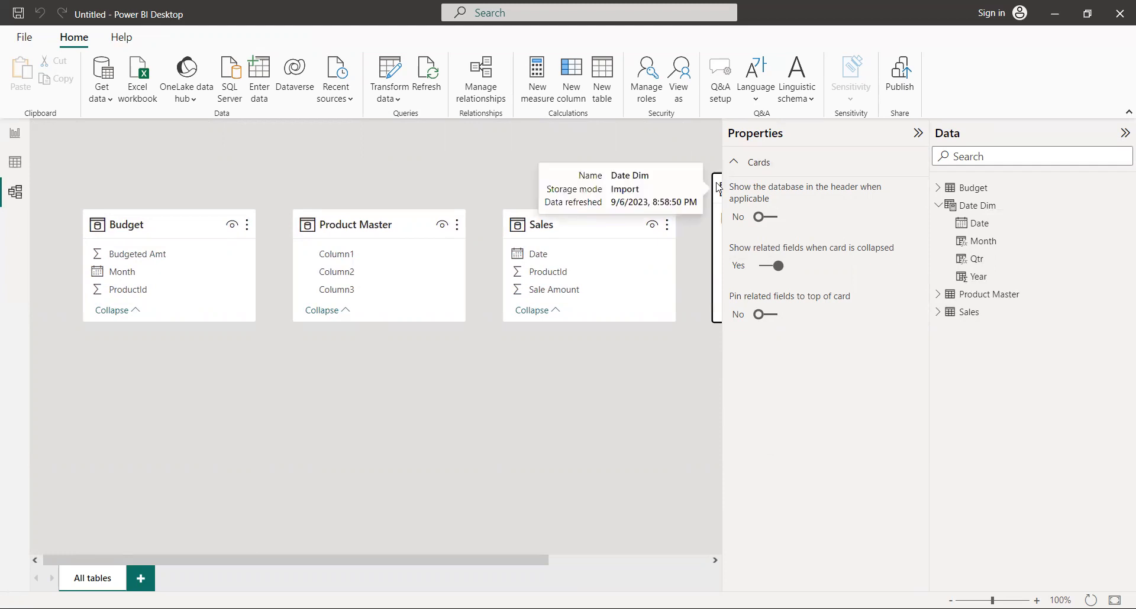
left_click_drag(717, 188, 519, 392)
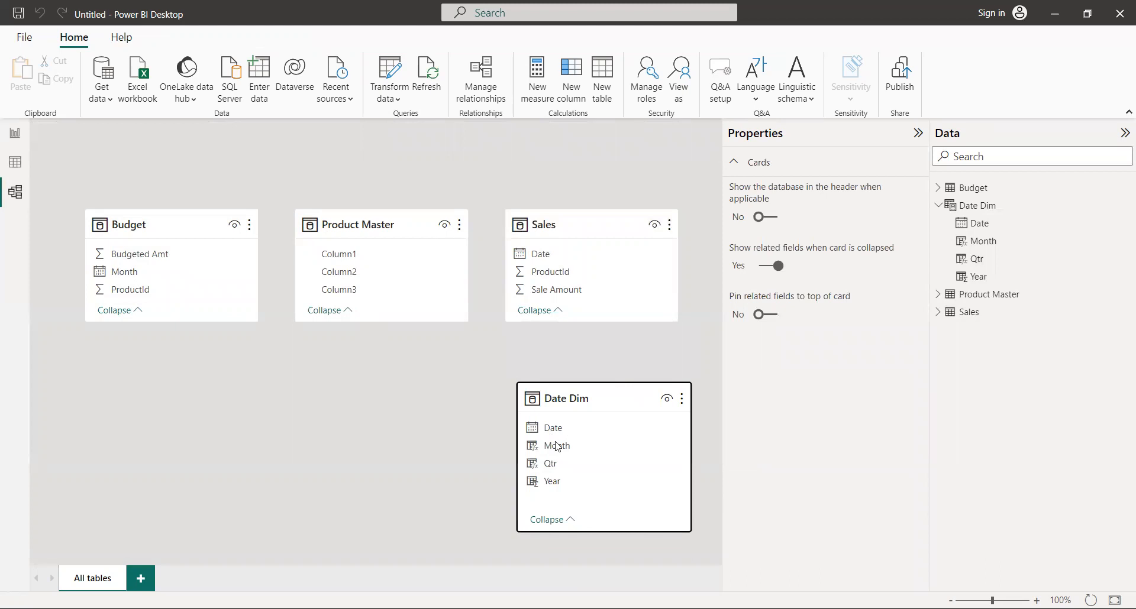
Step: Create a relationship between the Date column of Date Dim and the Date column of Sales
left_click_drag(559, 432, 548, 260)
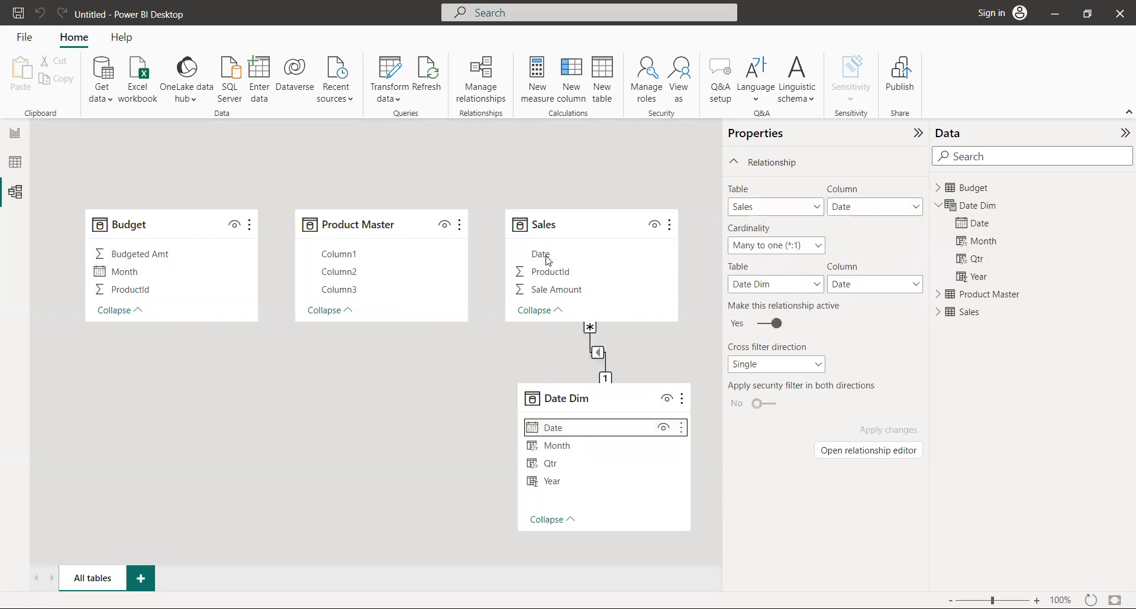
Step: Relate Product Master's Column1 to Budgeted Amt in the Budget table and to Date in the Sales table
left_click(176, 252)
left_click_drag(200, 251, 362, 260)
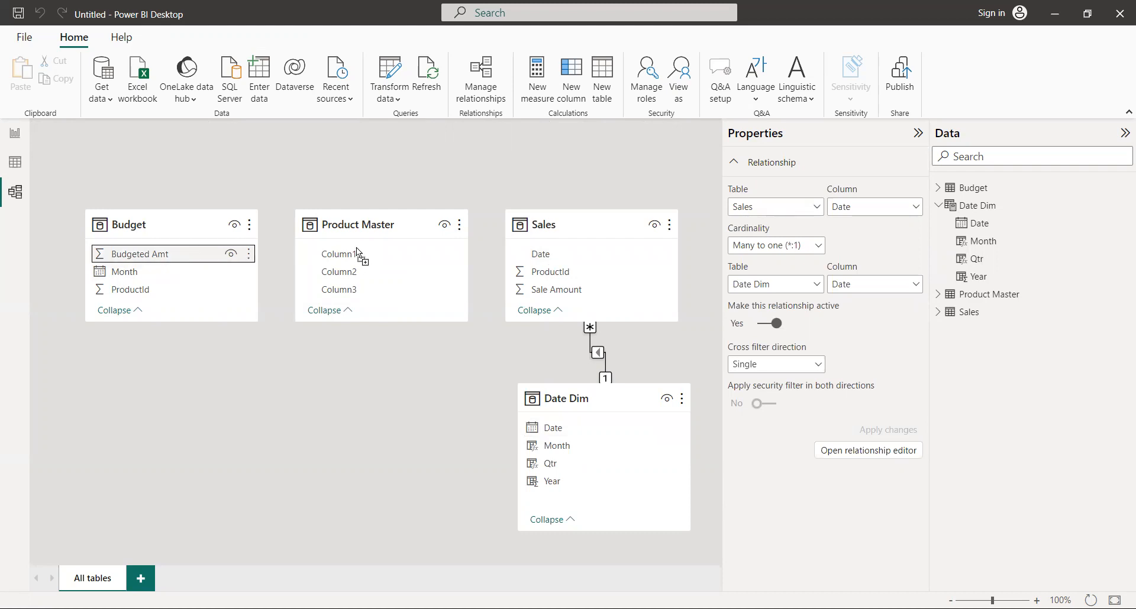
left_click_drag(392, 251, 390, 255)
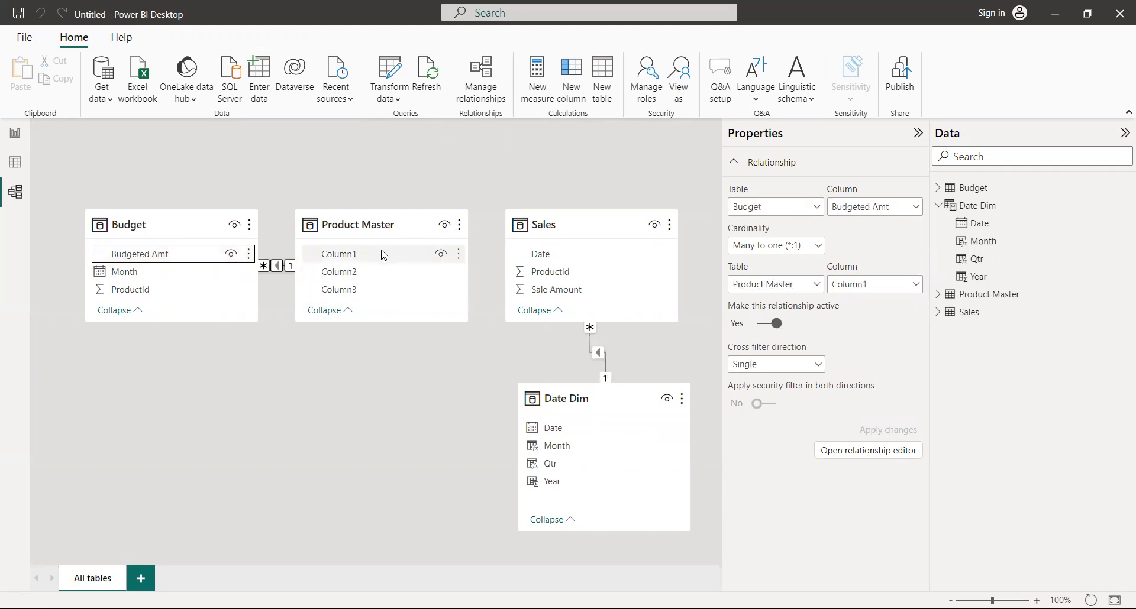
left_click_drag(383, 254, 580, 270)
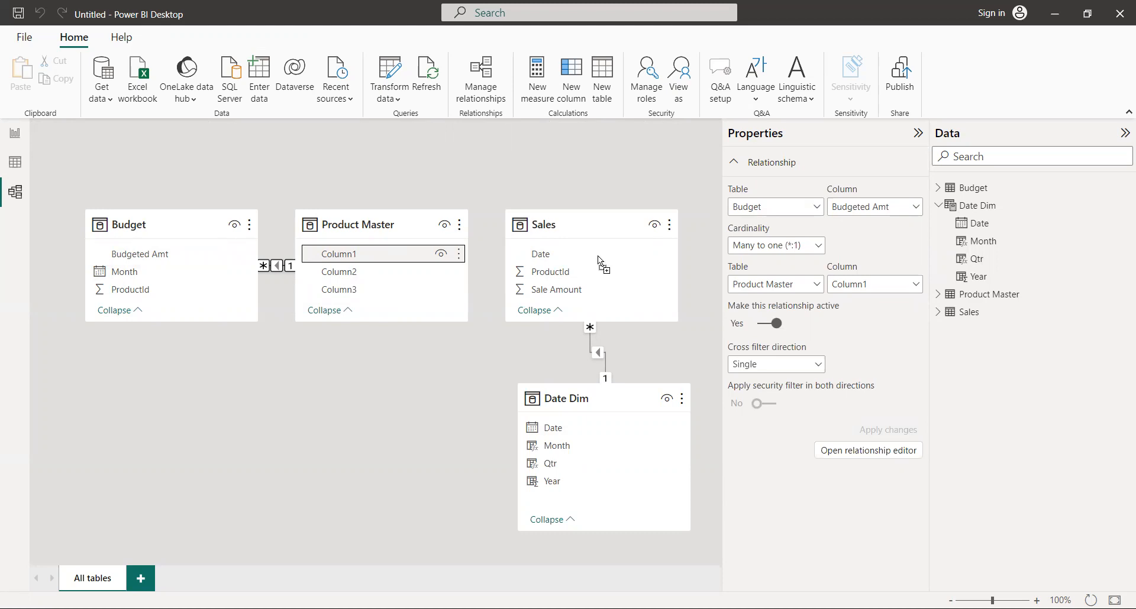
left_click_drag(588, 252, 590, 256)
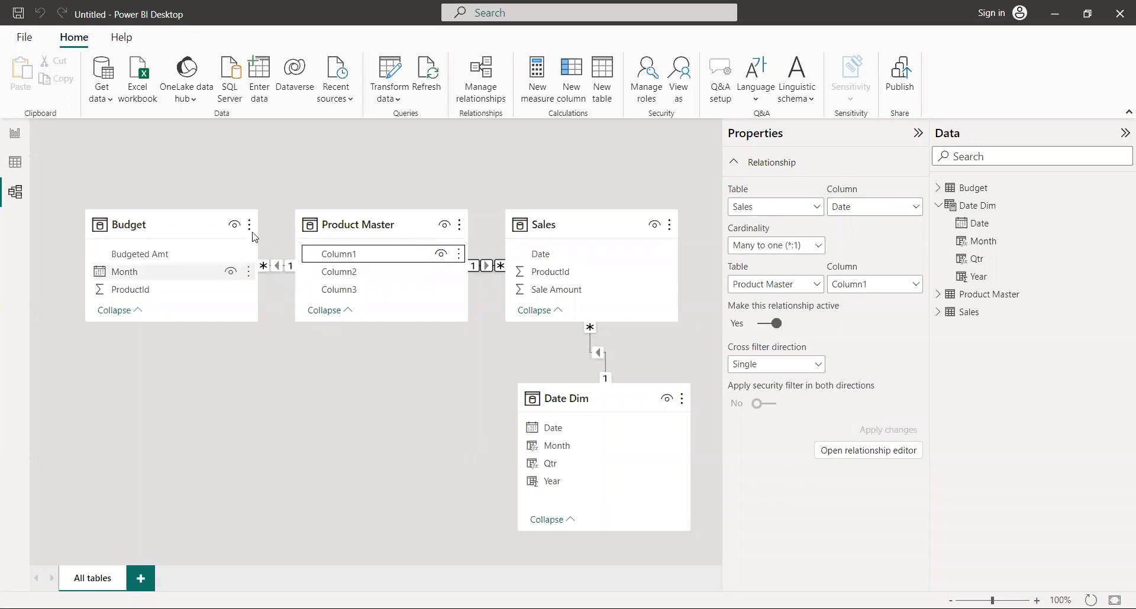
Step: Rearrange the diagram by moving the Budget table diagonally below Product Master and the Sales table slightly higher, farther above Date Dim
left_click_drag(256, 249, 255, 296)
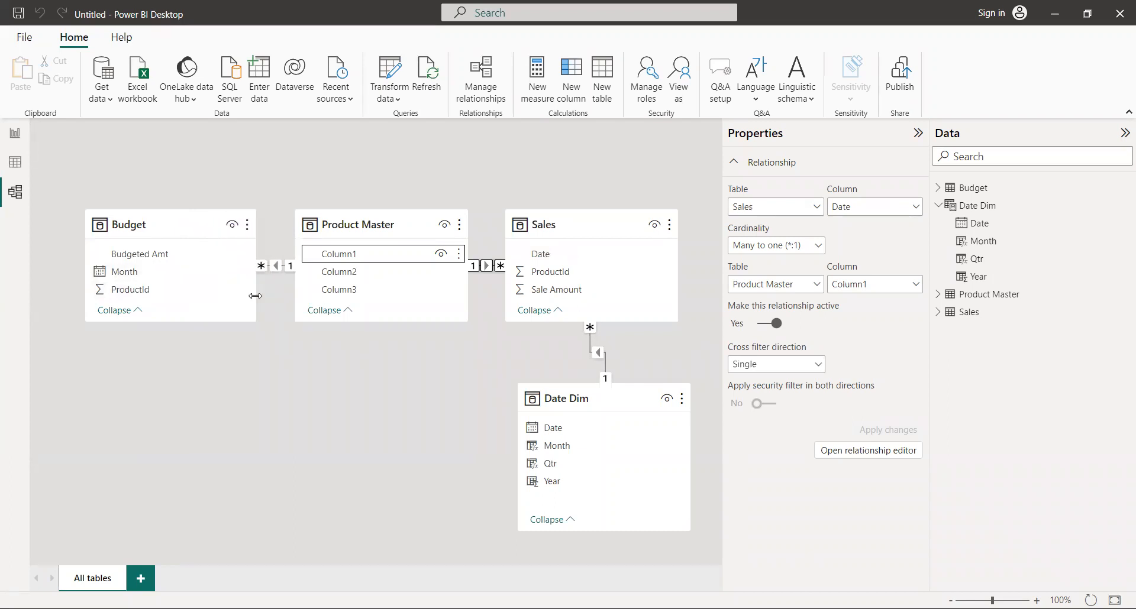
left_click(191, 312)
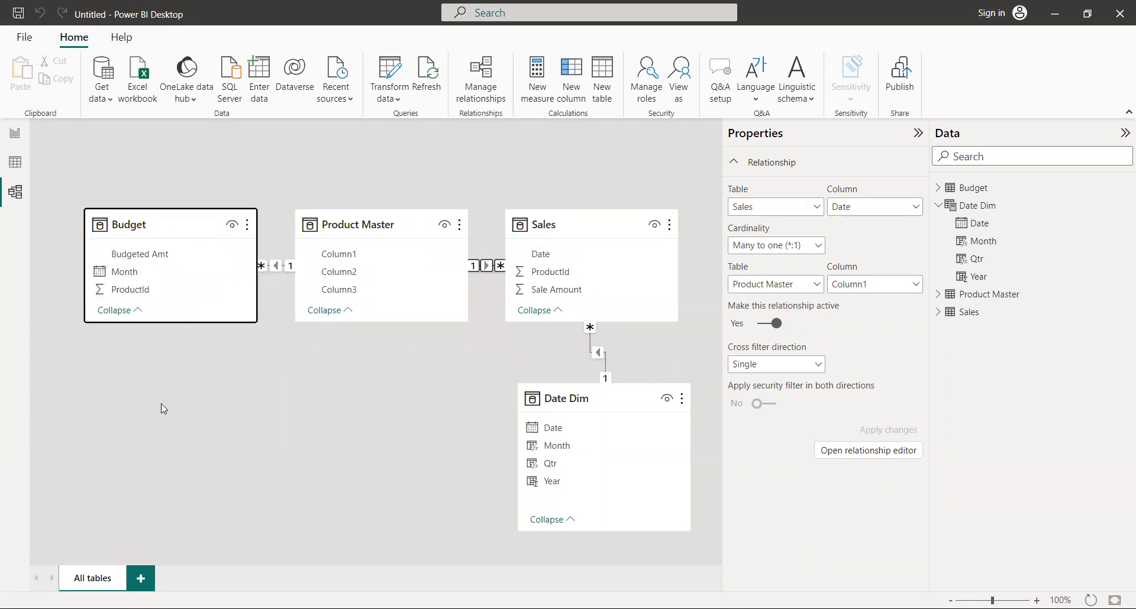
left_click_drag(178, 243, 166, 338)
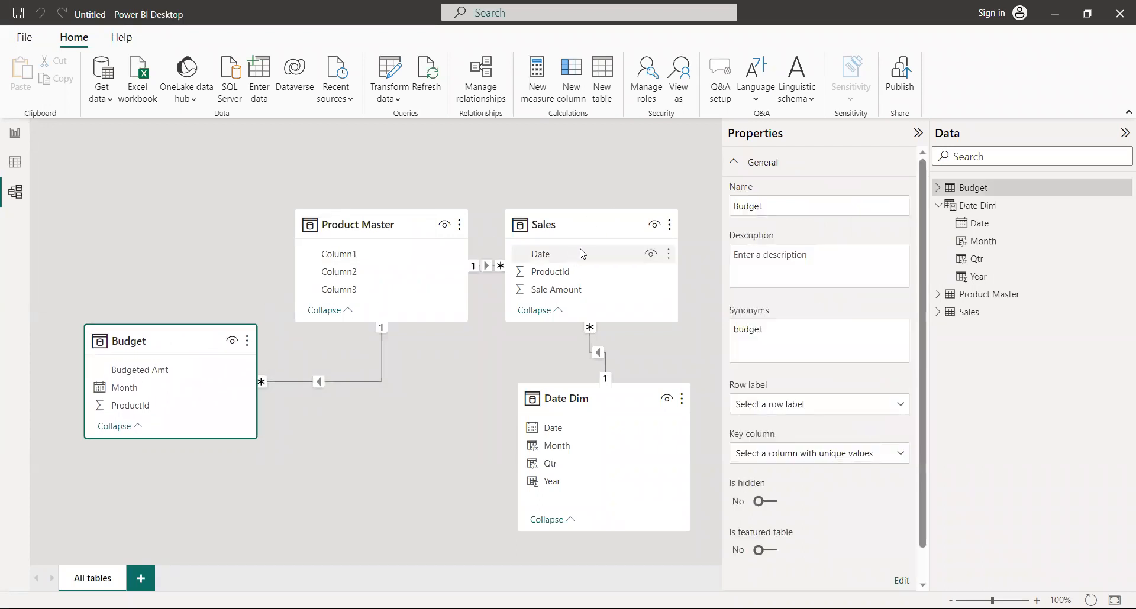
left_click_drag(588, 223, 617, 136)
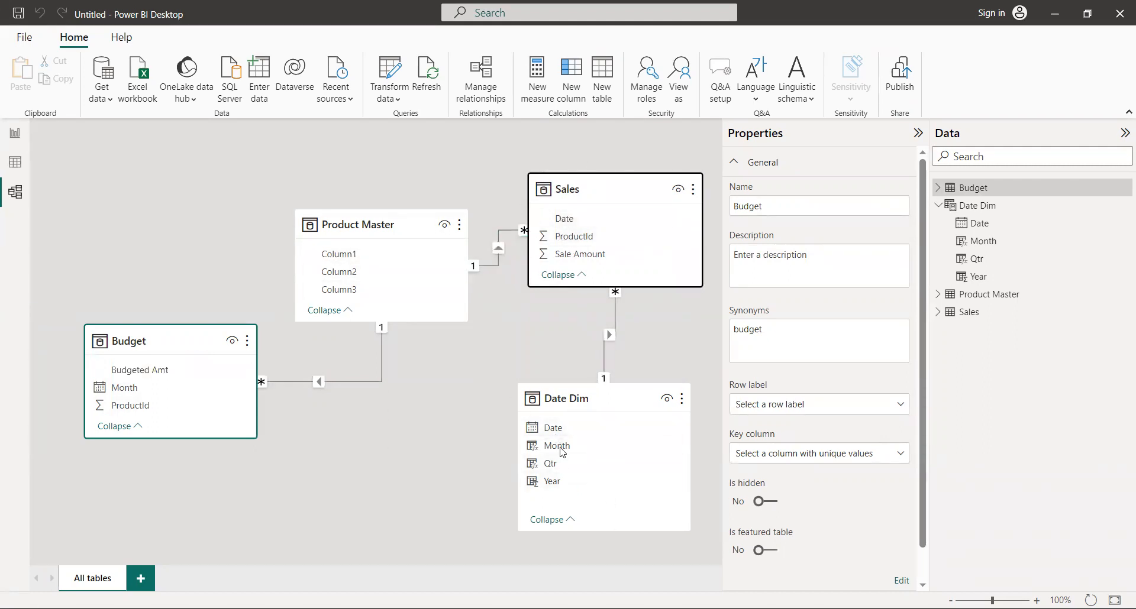
mouse_move(598, 391)
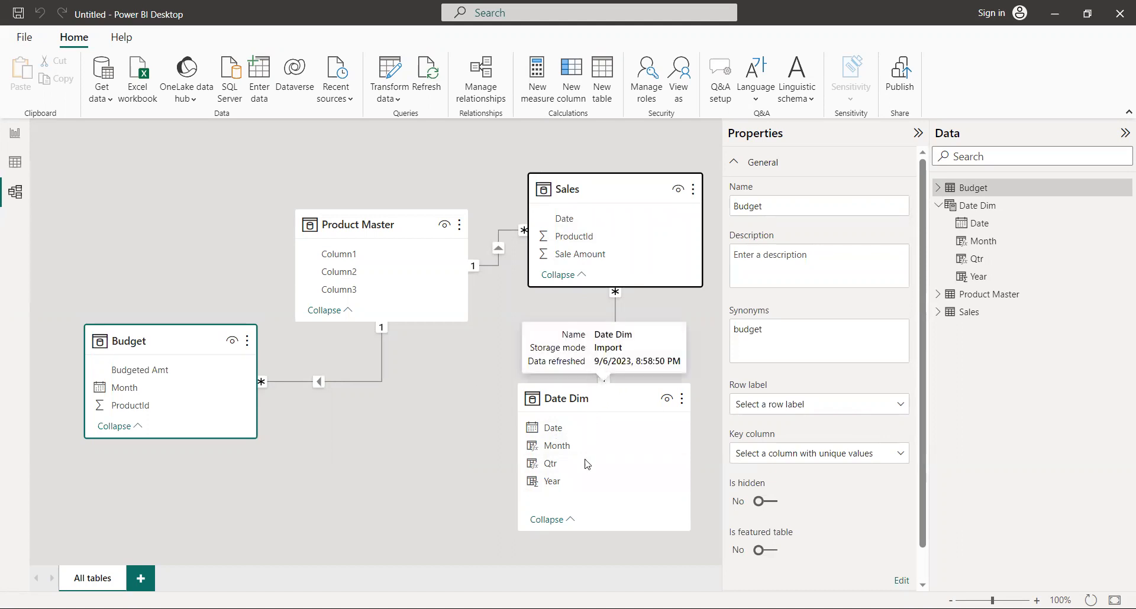